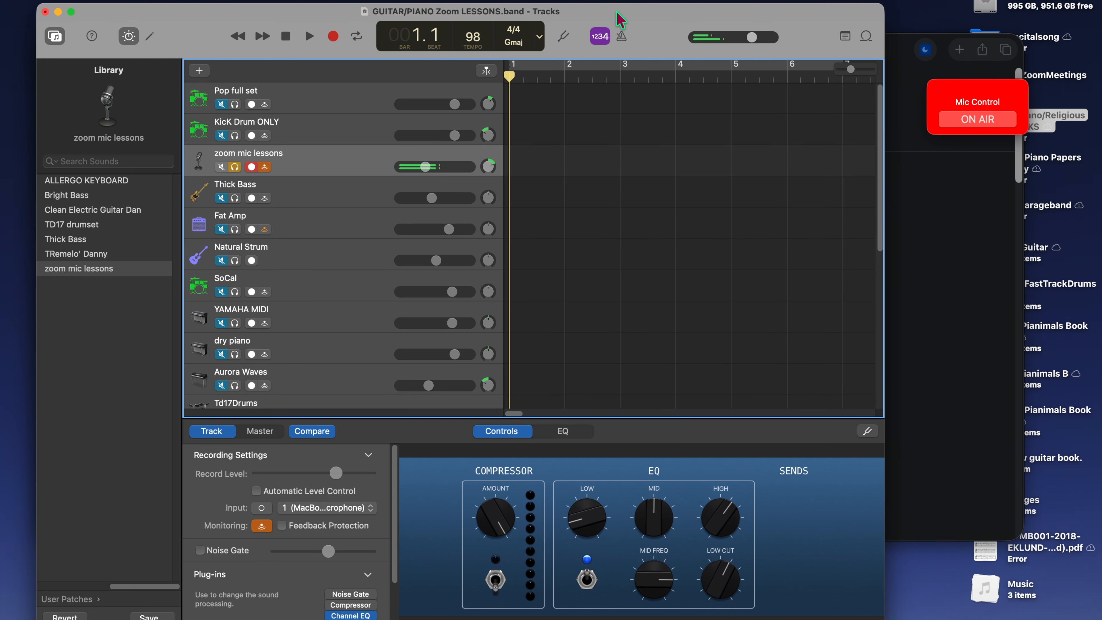
Step: Reposition the GarageBand project window on the desktop so the whole track list stays in view
{"action": "left_click_drag", "start_coordinate": [617, 13], "coordinate": [614, 4]}
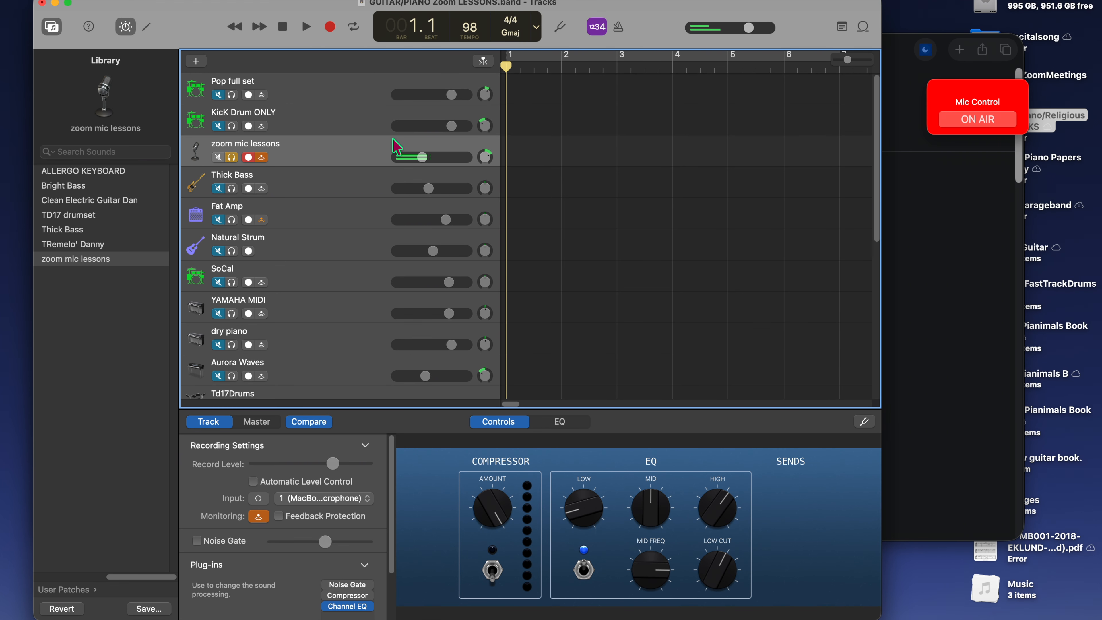
{"action": "left_click_drag", "start_coordinate": [429, 158], "coordinate": [435, 160]}
{"action": "left_click_drag", "start_coordinate": [218, 3], "coordinate": [240, 1]}
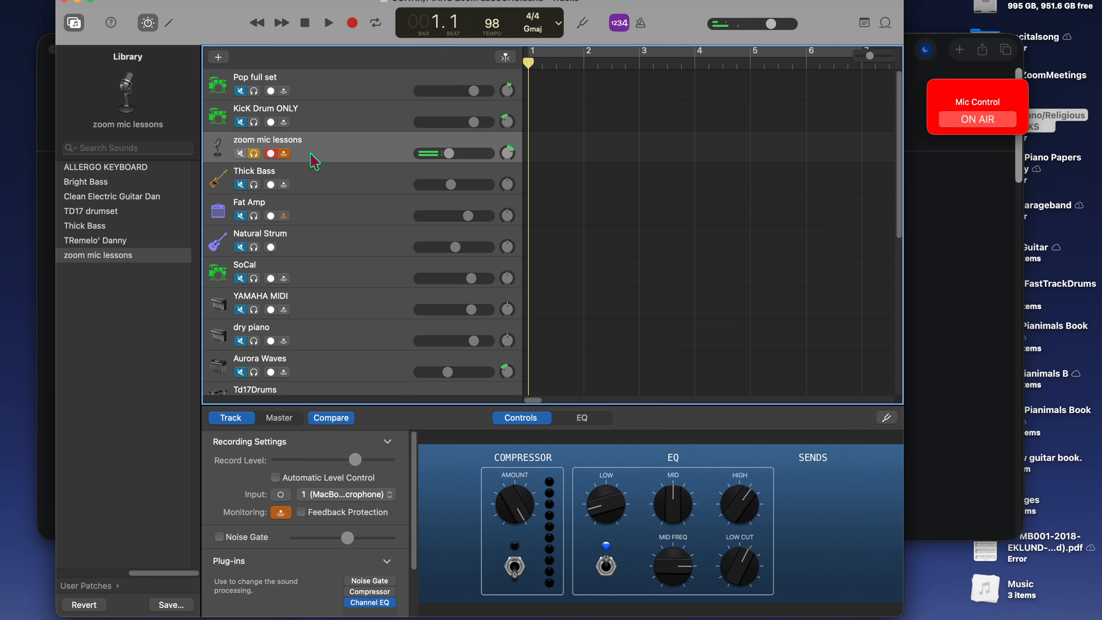
Step: Try the tremolo amp patch on the zoom mic lessons track, undo it, and nudge the track's volume to -6.8 dB
{"action": "left_click", "coordinate": [239, 153]}
{"action": "left_click", "coordinate": [240, 153]}
{"action": "left_click", "coordinate": [76, 240]}
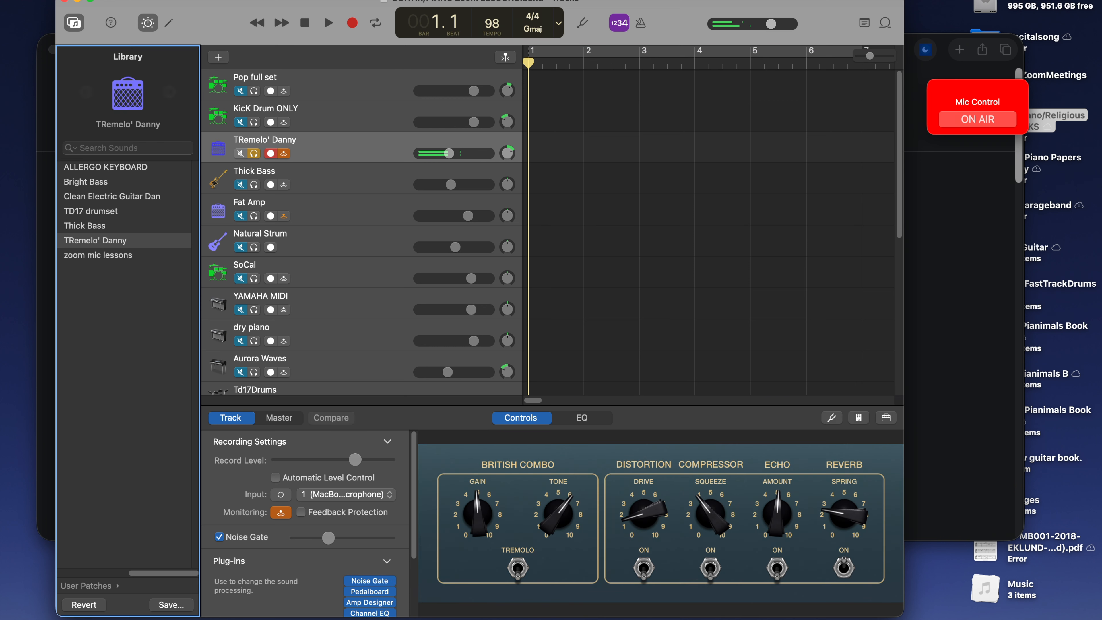
{"action": "left_click", "coordinate": [103, 0]}
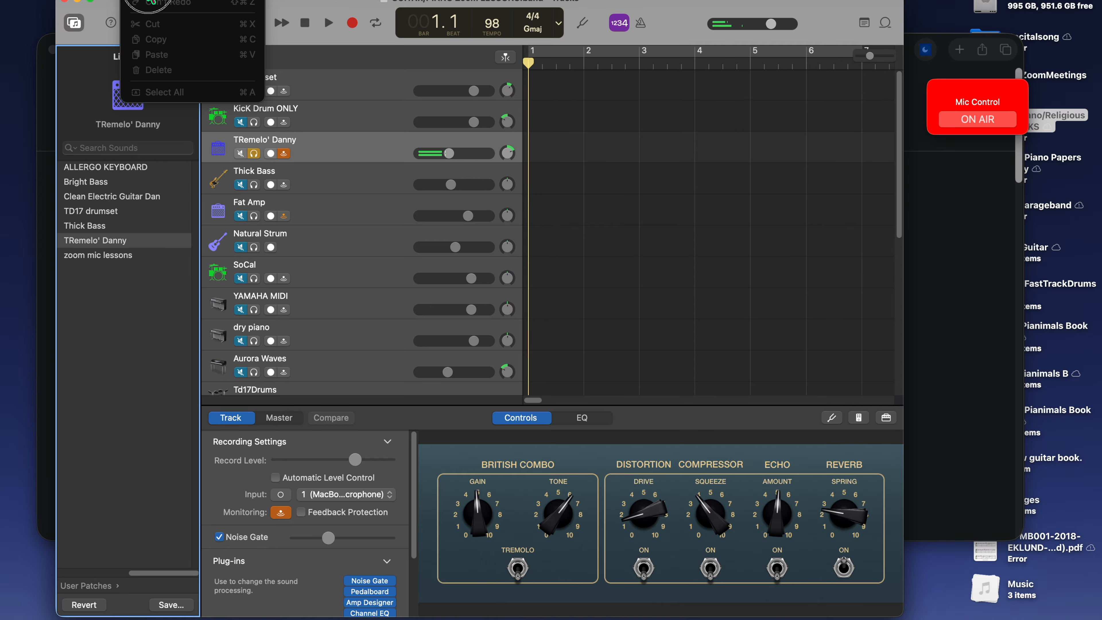
{"action": "left_click", "coordinate": [150, 2]}
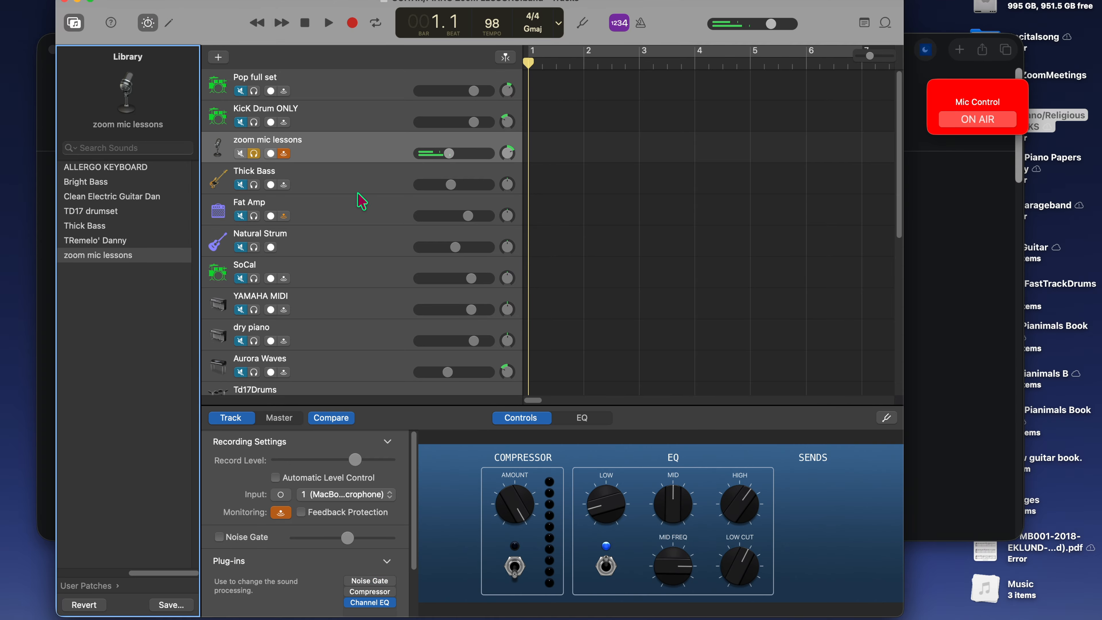
{"action": "left_click_drag", "start_coordinate": [451, 155], "coordinate": [476, 155]}
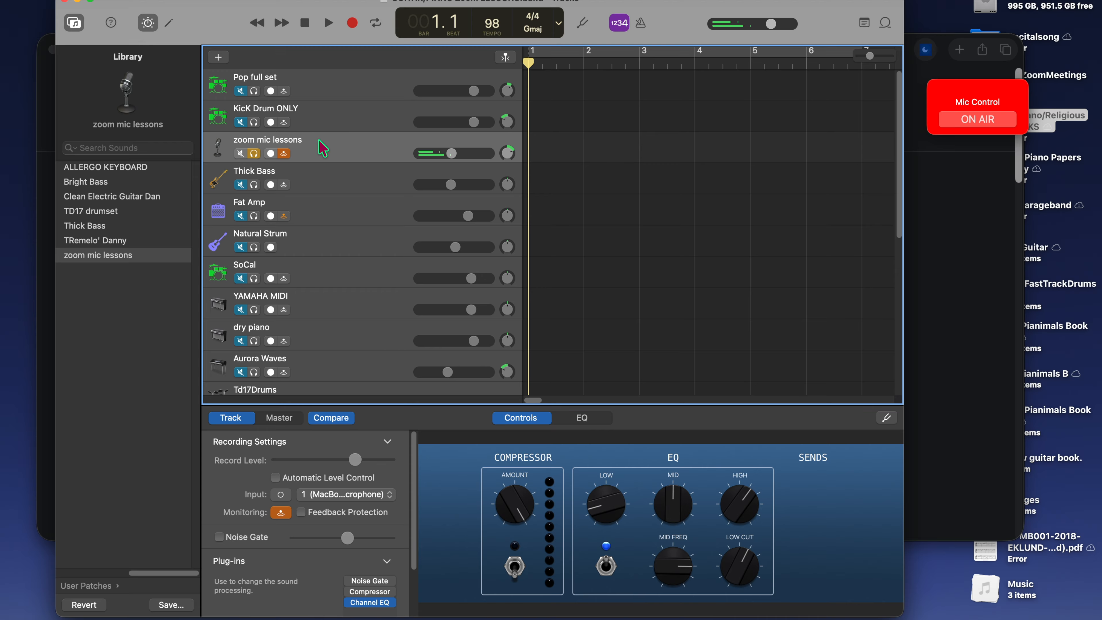
Step: Switch to the browser, open the VB-Audio Virtual Apps search result and view the VB-CABLE driver download for Mac
{"action": "mouse_move", "coordinate": [330, 617]}
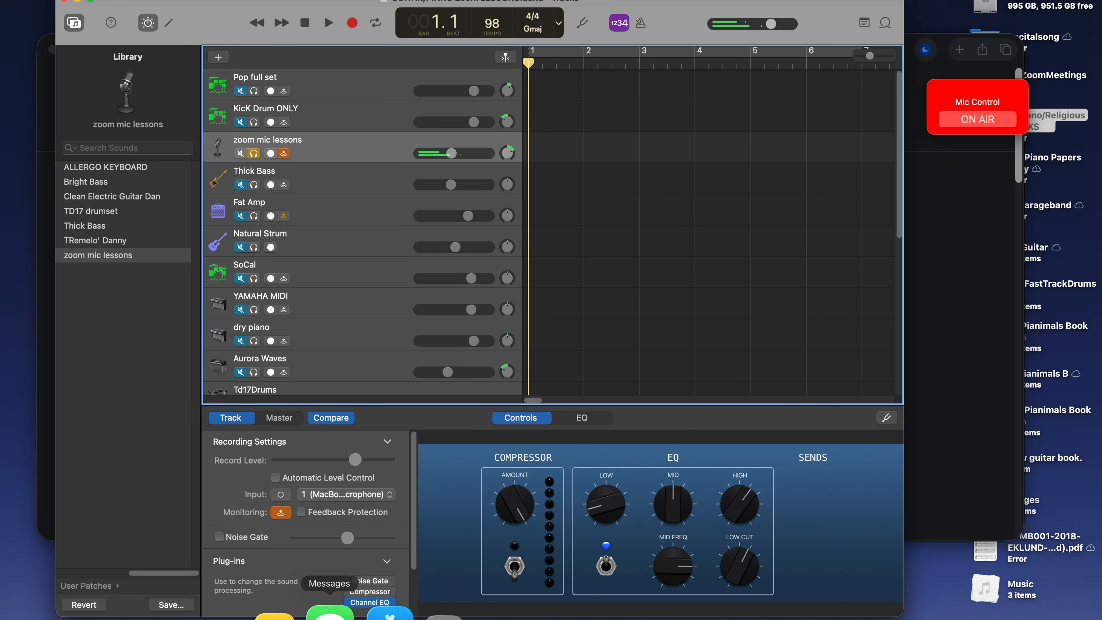
{"action": "left_click", "coordinate": [287, 613]}
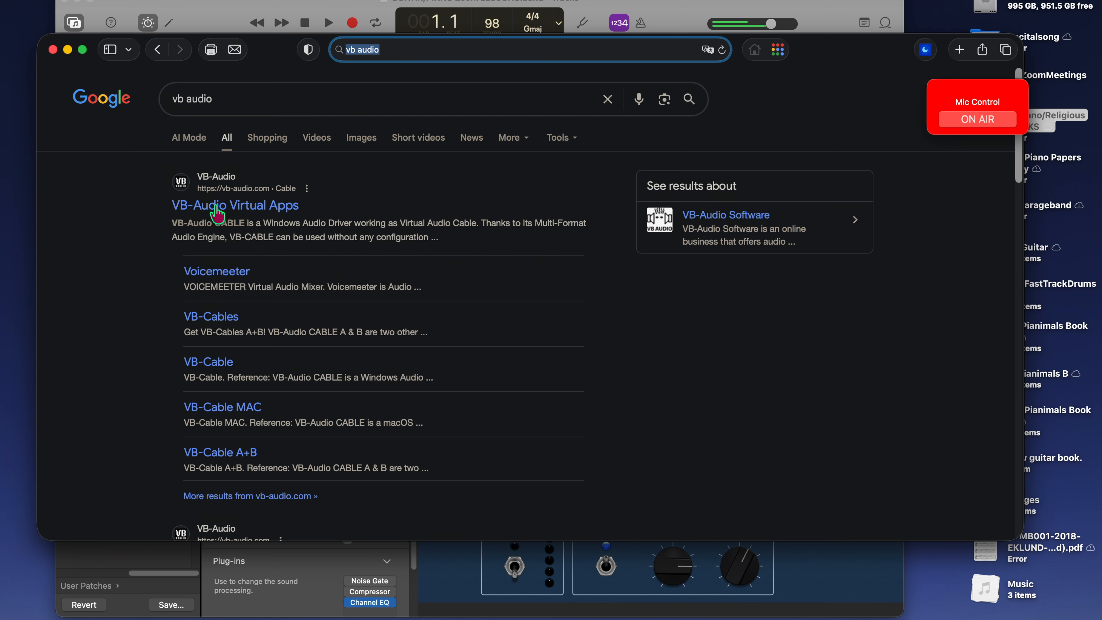
{"action": "left_click", "coordinate": [213, 213]}
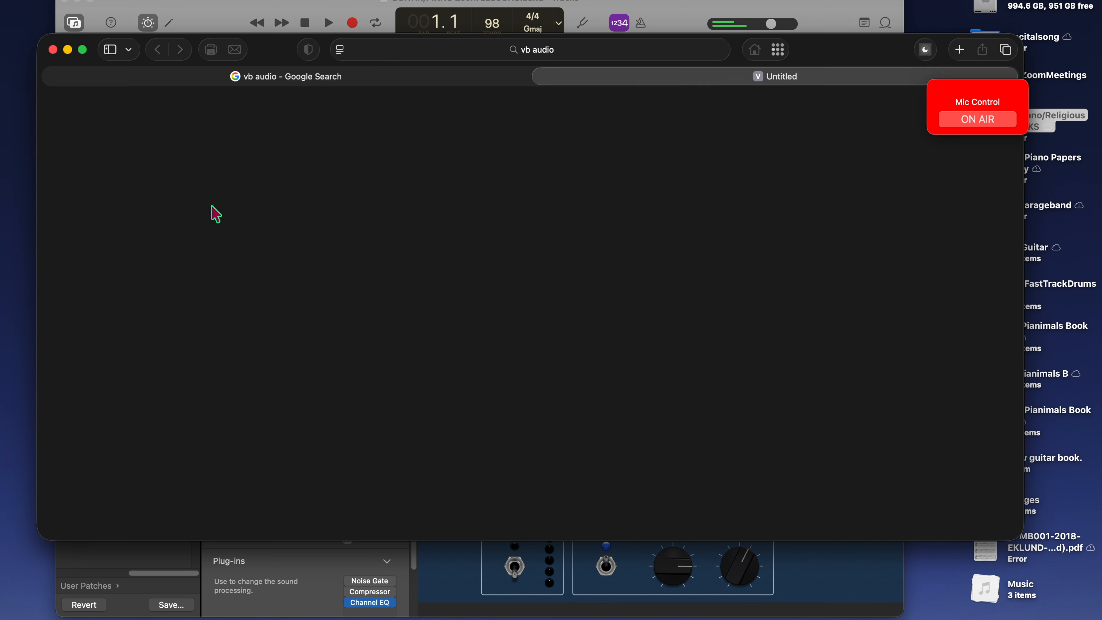
{"action": "scroll", "coordinate": [502, 319], "scroll_direction": "down", "scroll_amount": 5}
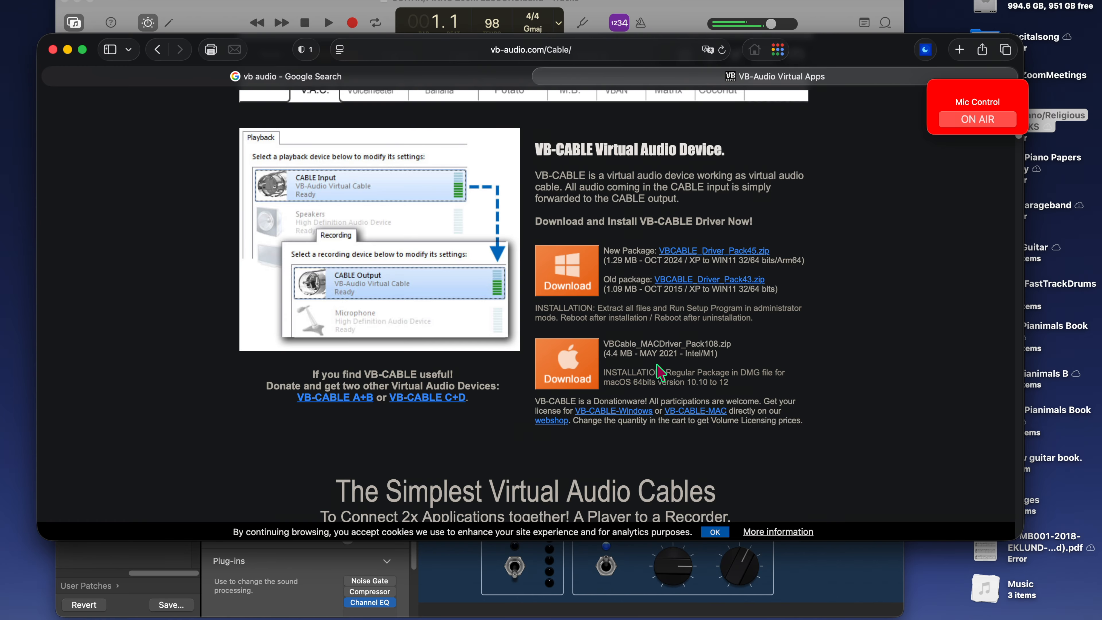
{"action": "scroll", "coordinate": [602, 371], "scroll_direction": "down", "scroll_amount": 10}
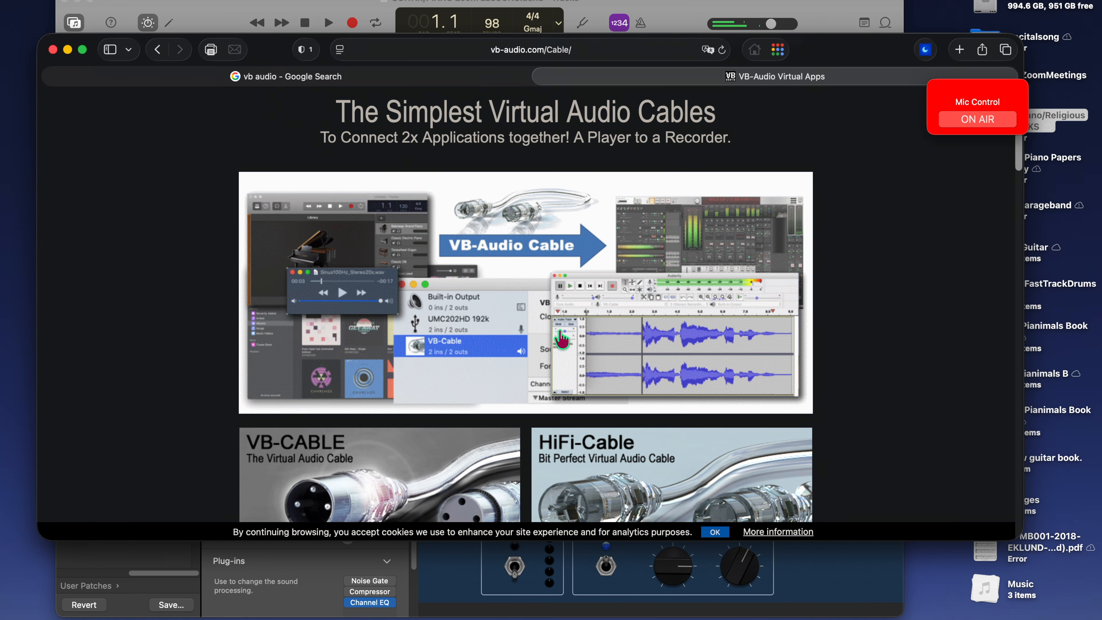
Step: Examine the VB-Cable device in Audio MIDI Setup, and minimise that window and the browser
{"action": "left_click", "coordinate": [451, 613]}
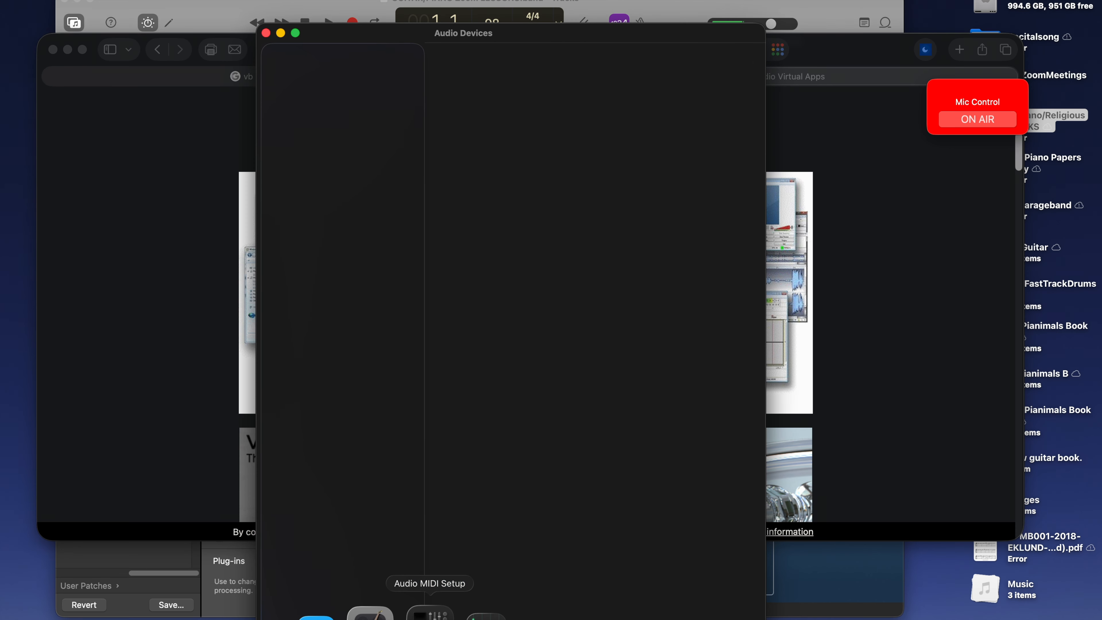
{"action": "left_click", "coordinate": [331, 155]}
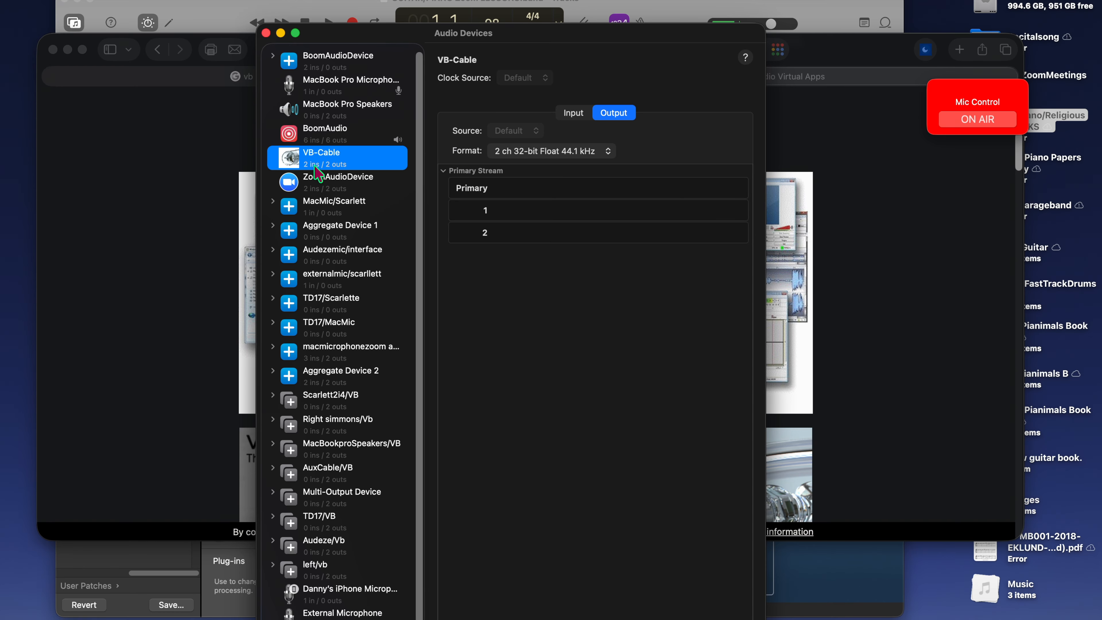
{"action": "left_click", "coordinate": [281, 33]}
{"action": "left_click", "coordinate": [67, 49]}
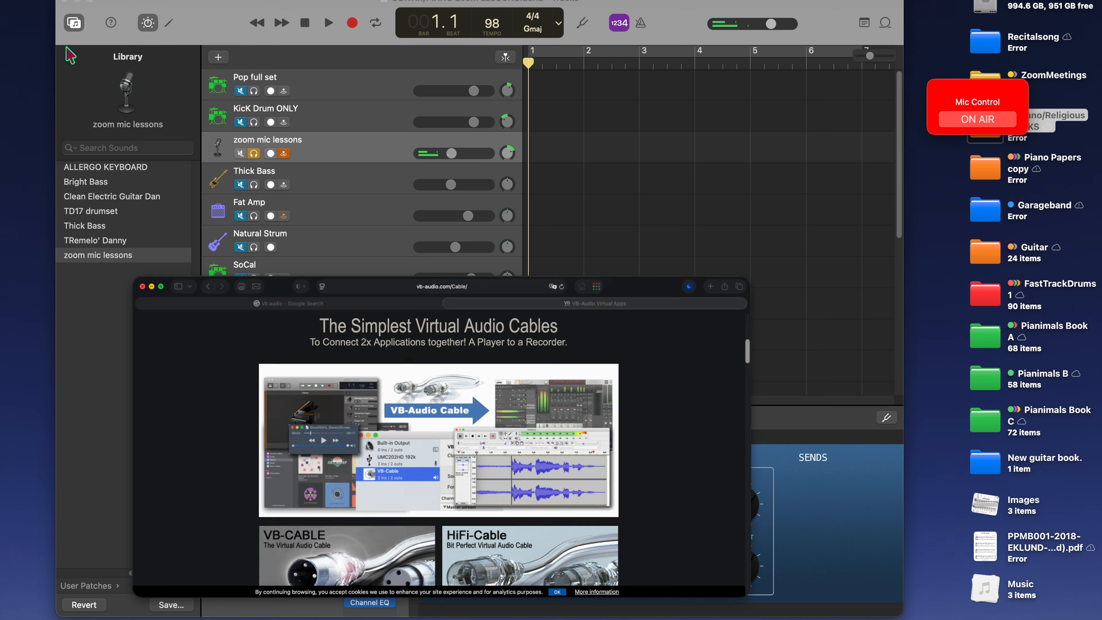
Step: Quit the Boom 3D audio enhancer that is running in the background
{"action": "left_click", "coordinate": [248, 11]}
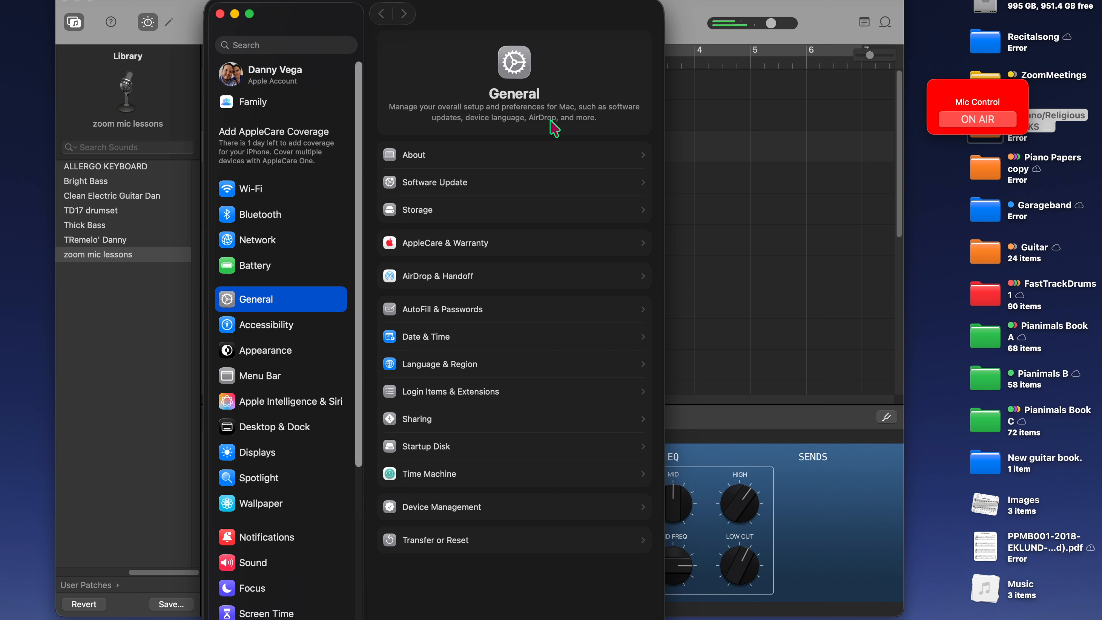
{"action": "left_click", "coordinate": [707, 1]}
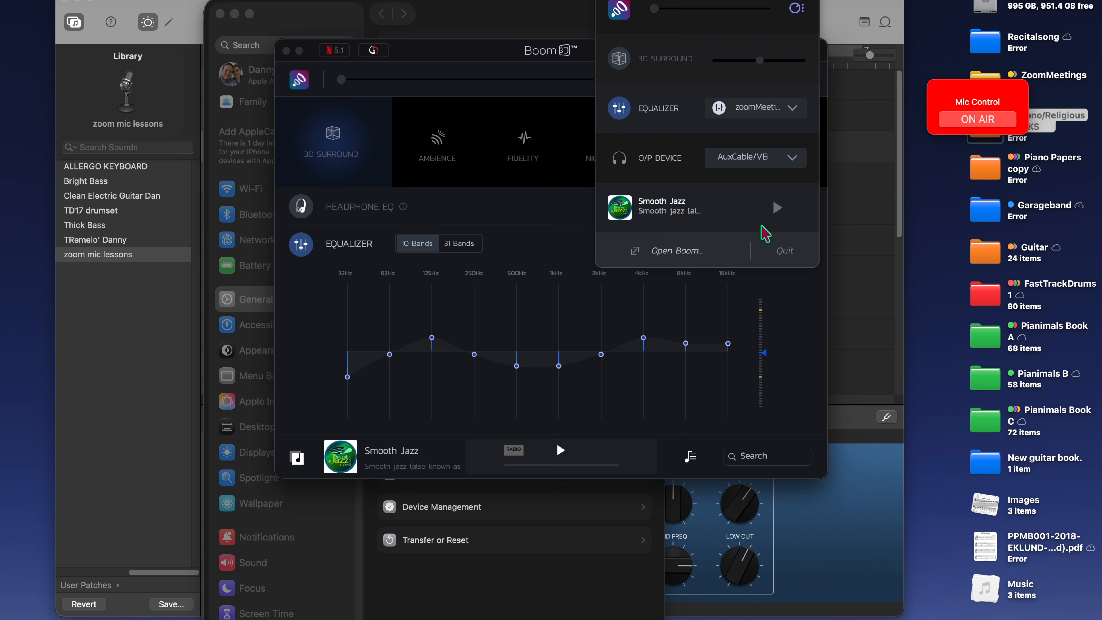
{"action": "left_click", "coordinate": [785, 252]}
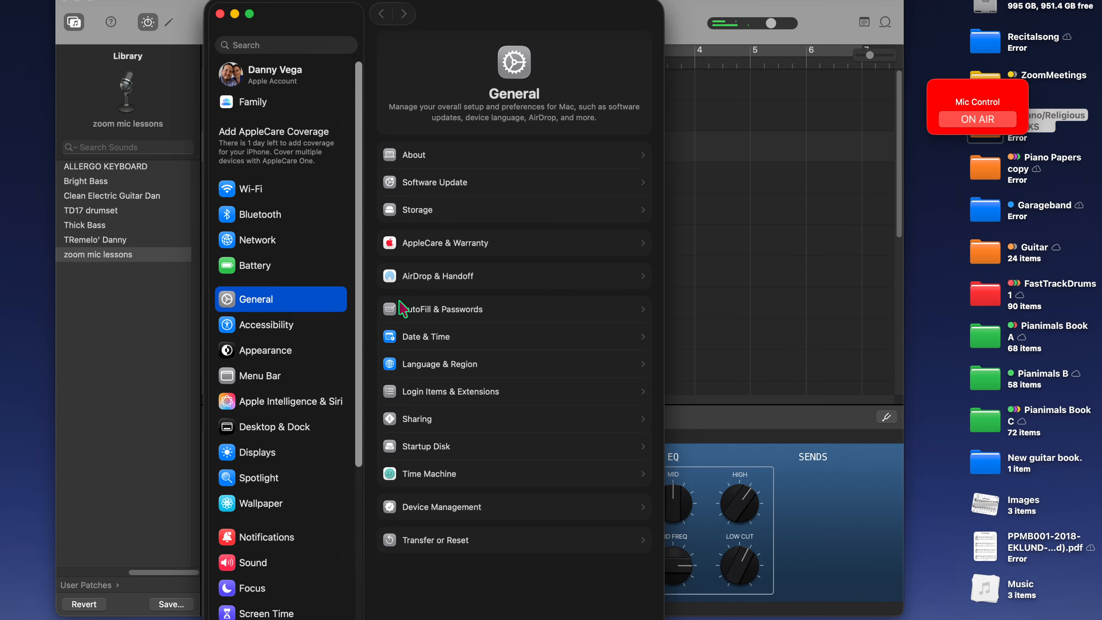
Step: Choose VB-Cable as the Mac's sound input in System Settings and display the list of output devices
{"action": "scroll", "coordinate": [283, 488], "scroll_direction": "down", "scroll_amount": 5}
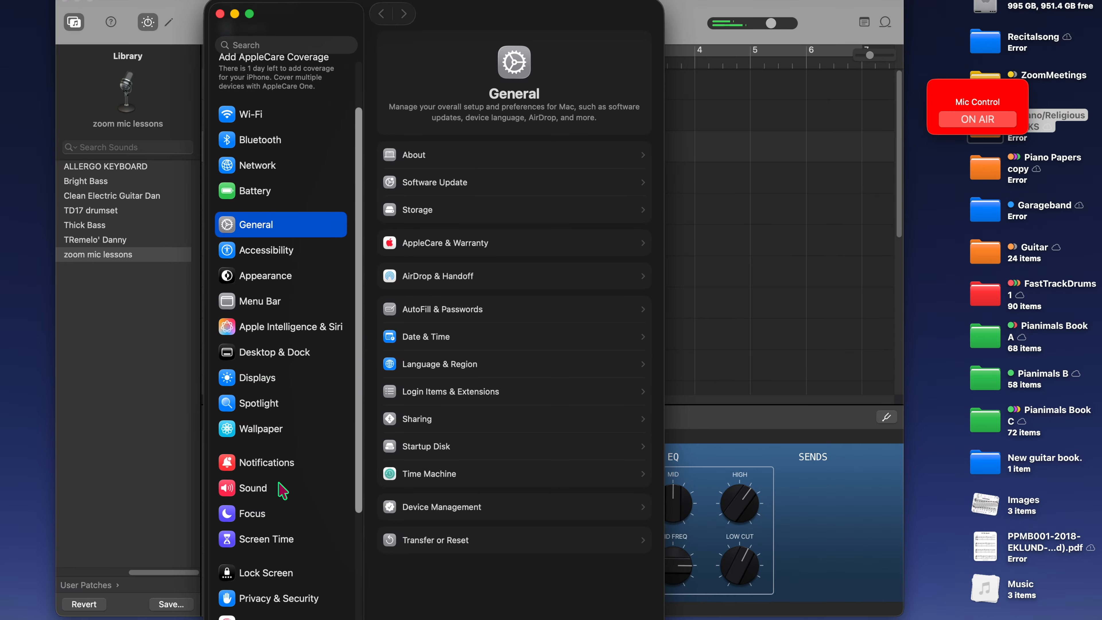
{"action": "left_click", "coordinate": [253, 445]}
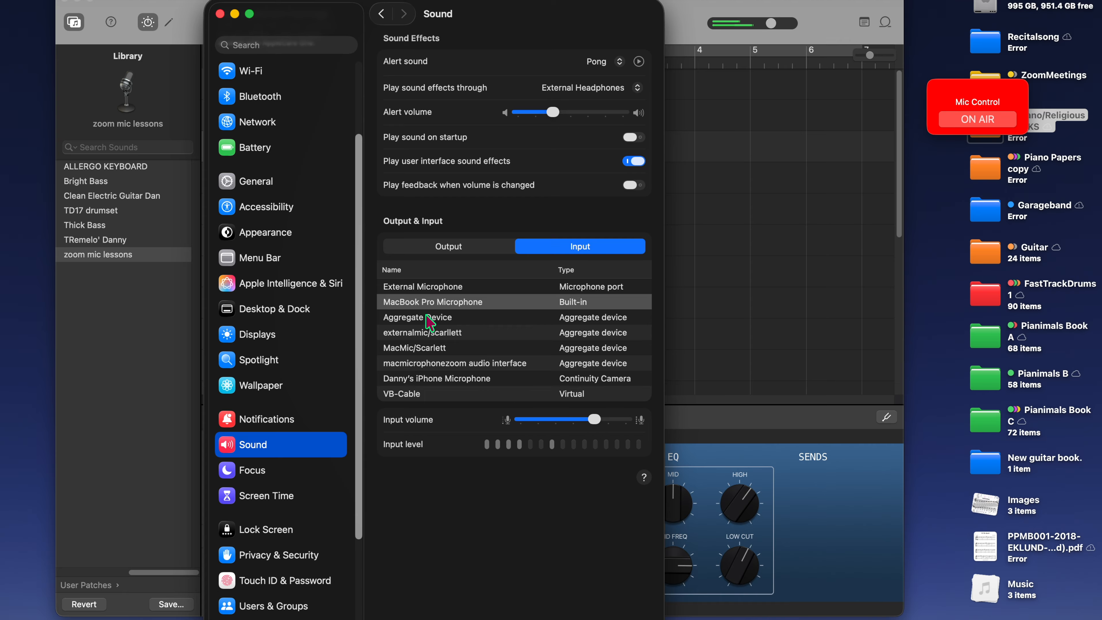
{"action": "left_click", "coordinate": [414, 394]}
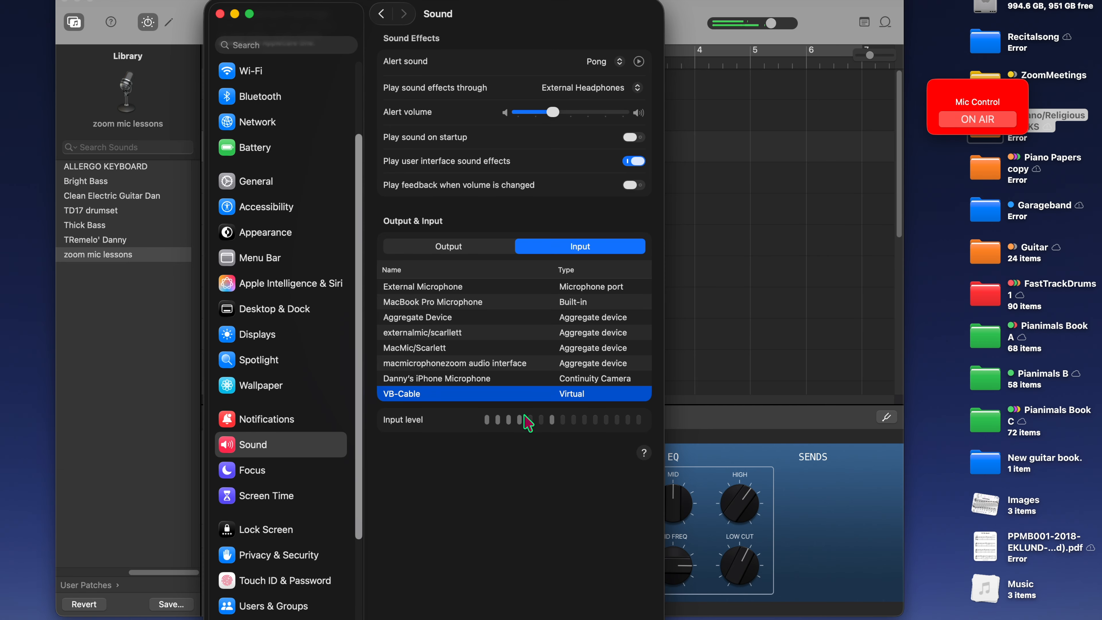
{"action": "left_click_drag", "start_coordinate": [345, 27], "coordinate": [497, 20]}
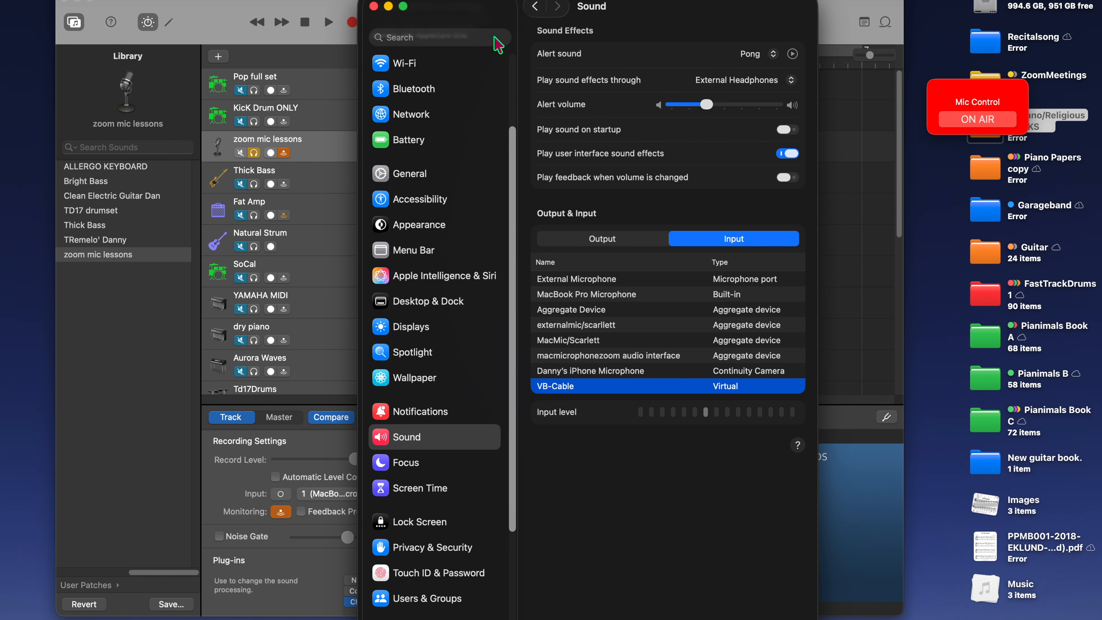
{"action": "left_click", "coordinate": [588, 243]}
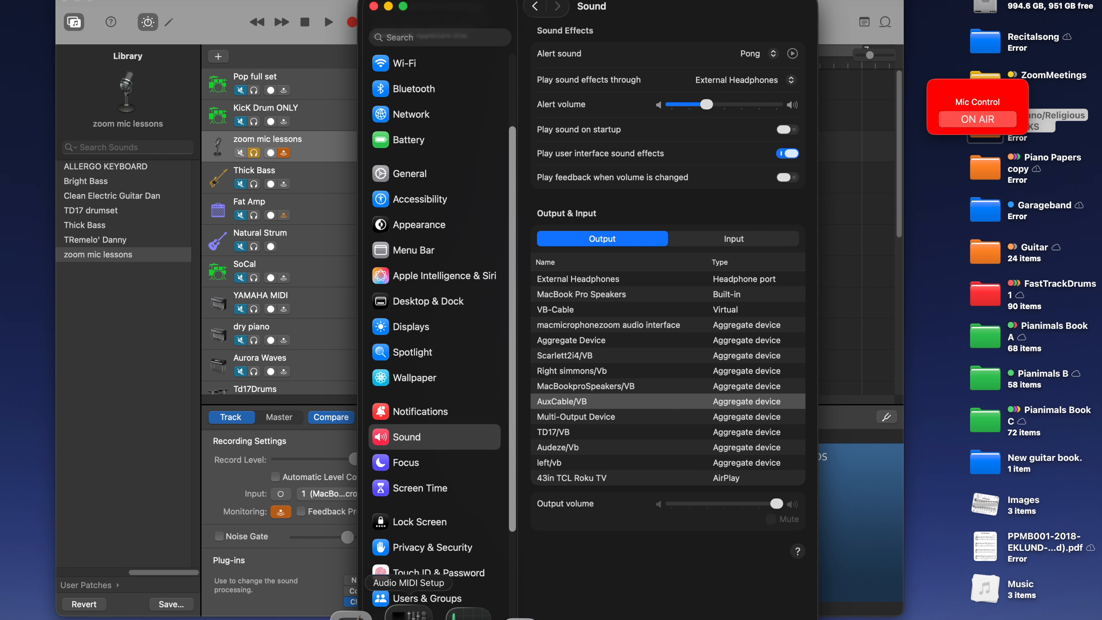
Step: Inspect which devices the AuxCable/VB multi-output device combines in Audio MIDI Setup
{"action": "left_click", "coordinate": [417, 613]}
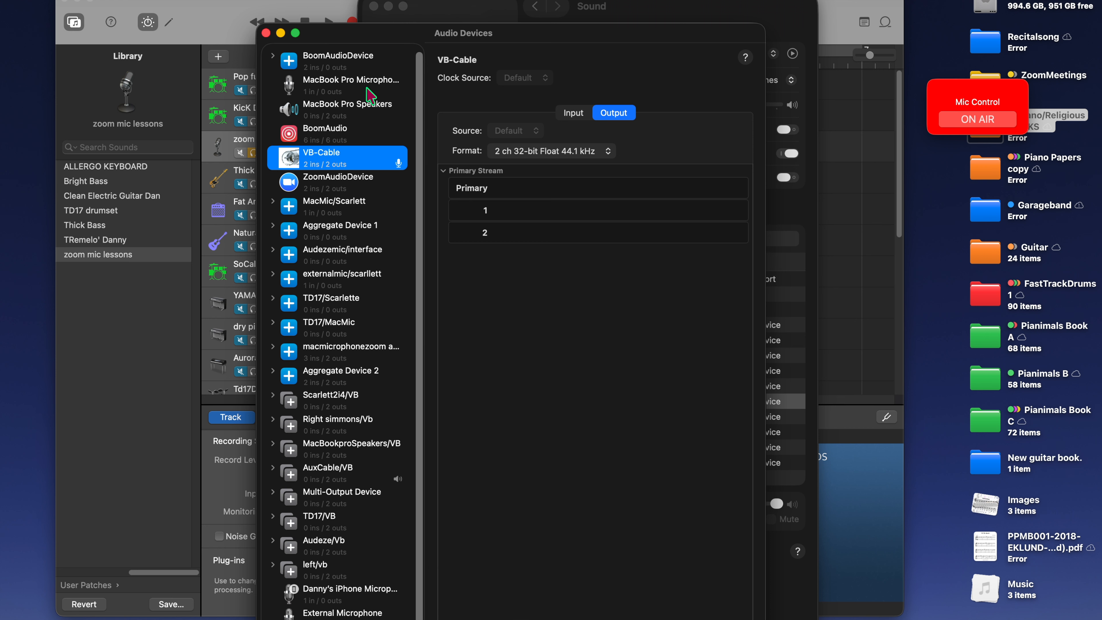
{"action": "left_click_drag", "start_coordinate": [383, 31], "coordinate": [317, 28]}
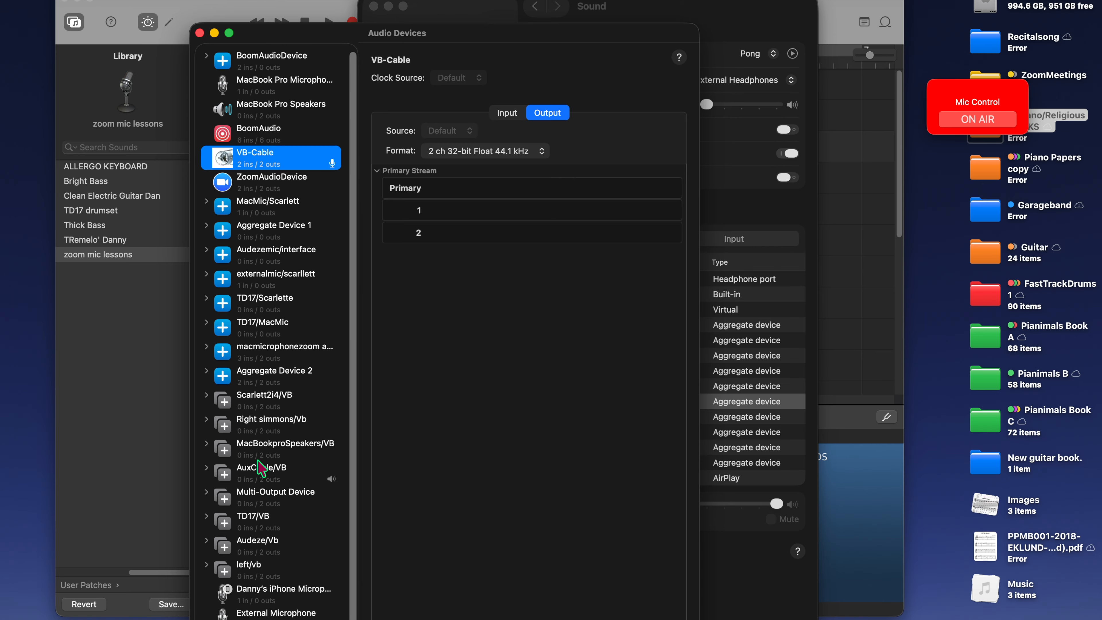
{"action": "left_click", "coordinate": [251, 478]}
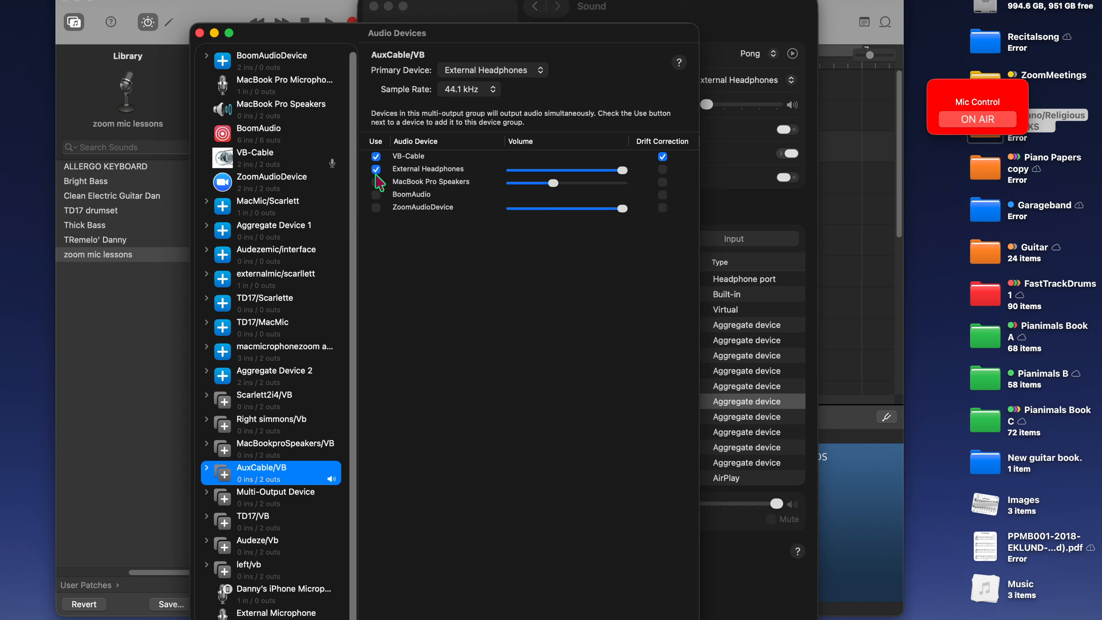
{"action": "left_click", "coordinate": [376, 171]}
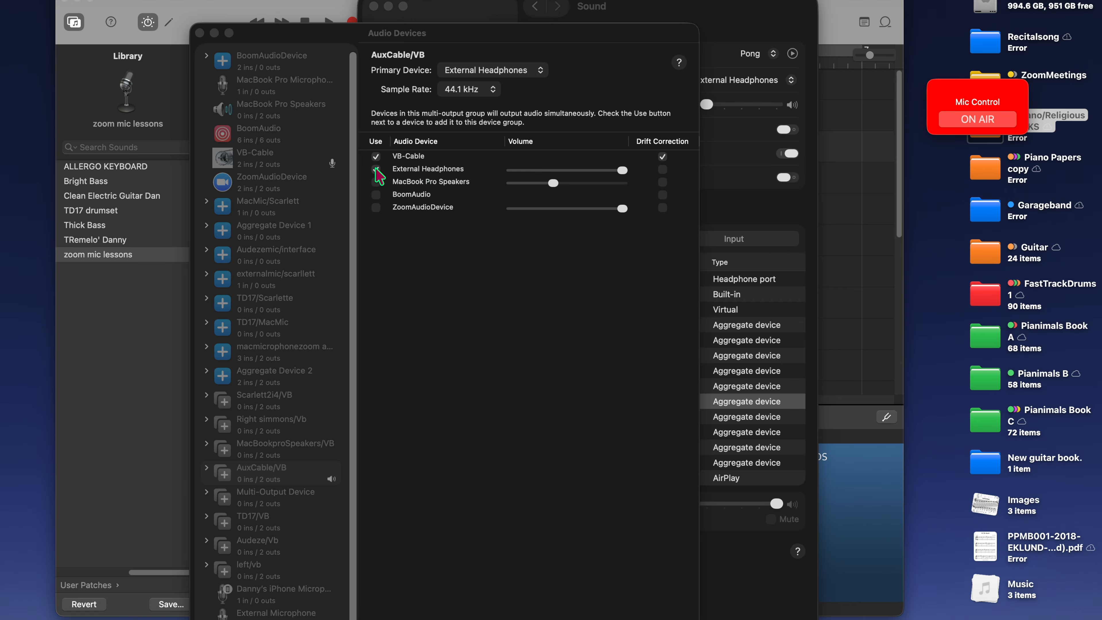
{"action": "left_click", "coordinate": [266, 481]}
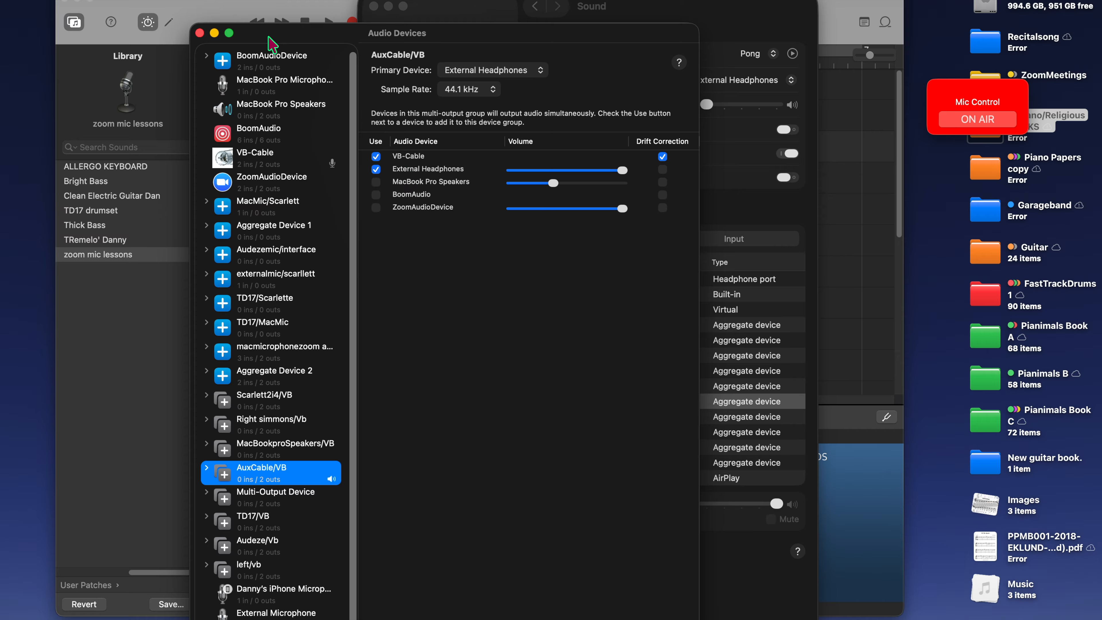
Step: Return to GarageBand and set its audio input device to External Microphone, dismissing any alert
{"action": "left_click", "coordinate": [237, 12]}
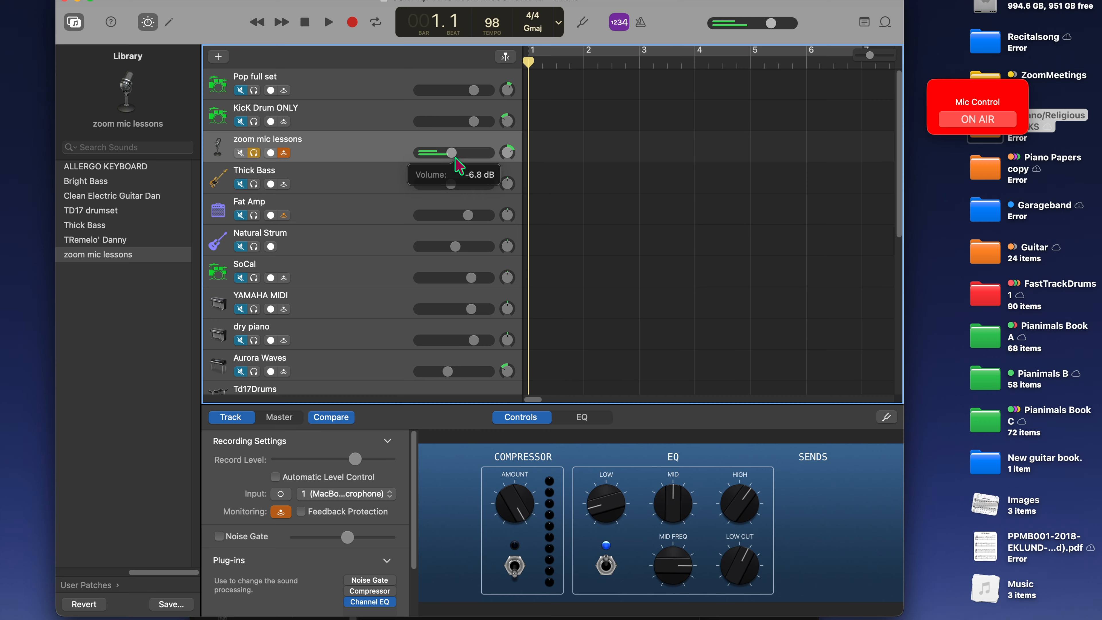
{"action": "key", "text": "super+comma"}
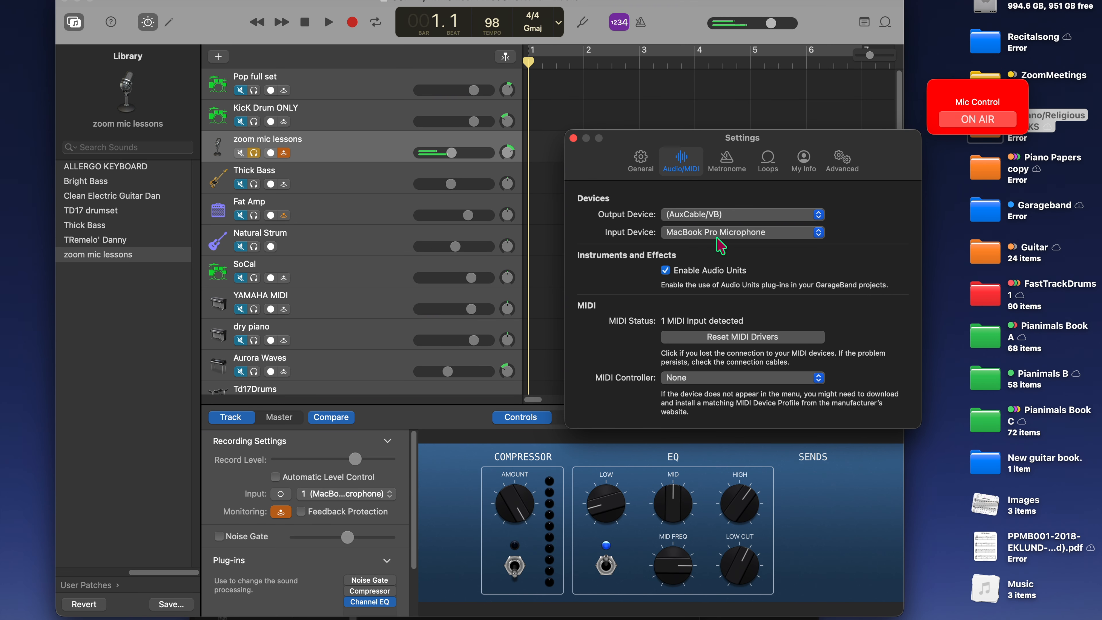
{"action": "left_click", "coordinate": [699, 239]}
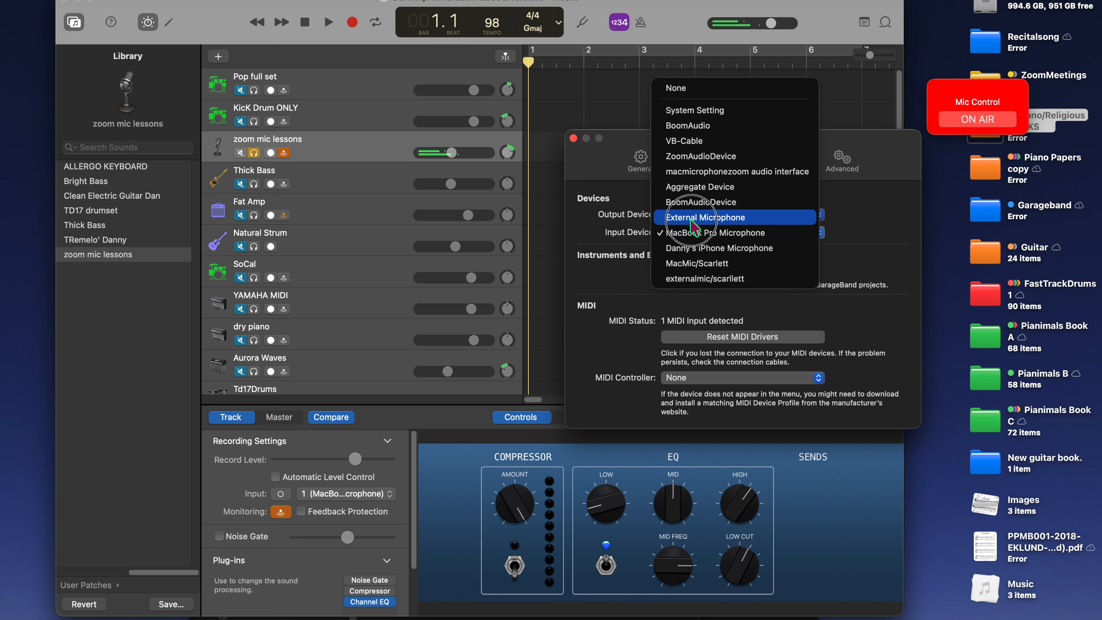
{"action": "left_click", "coordinate": [691, 220]}
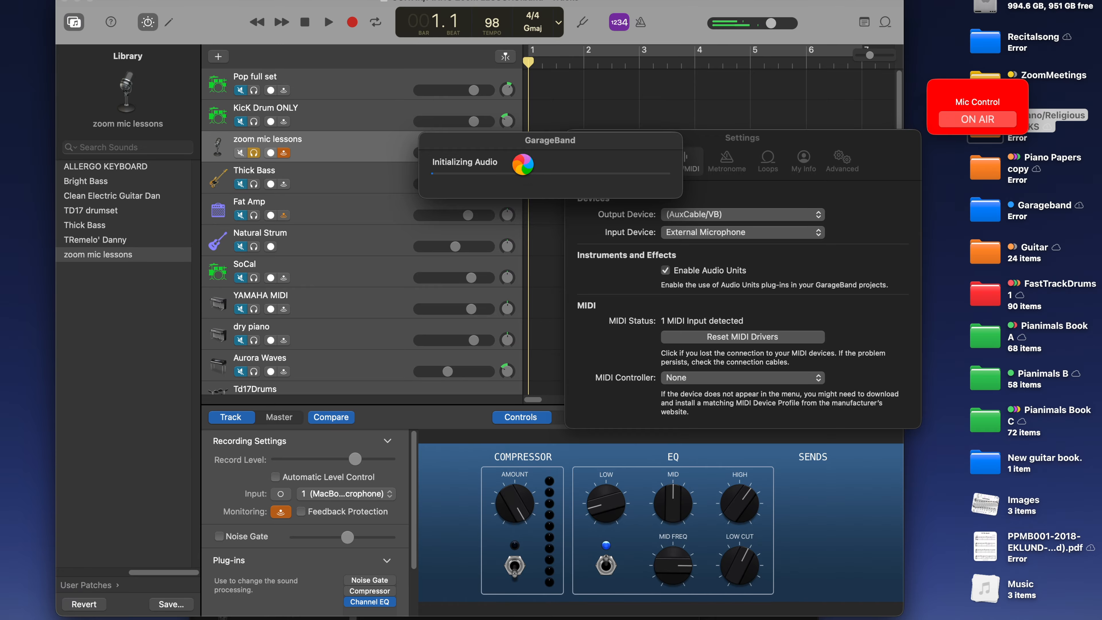
{"action": "left_click", "coordinate": [524, 248]}
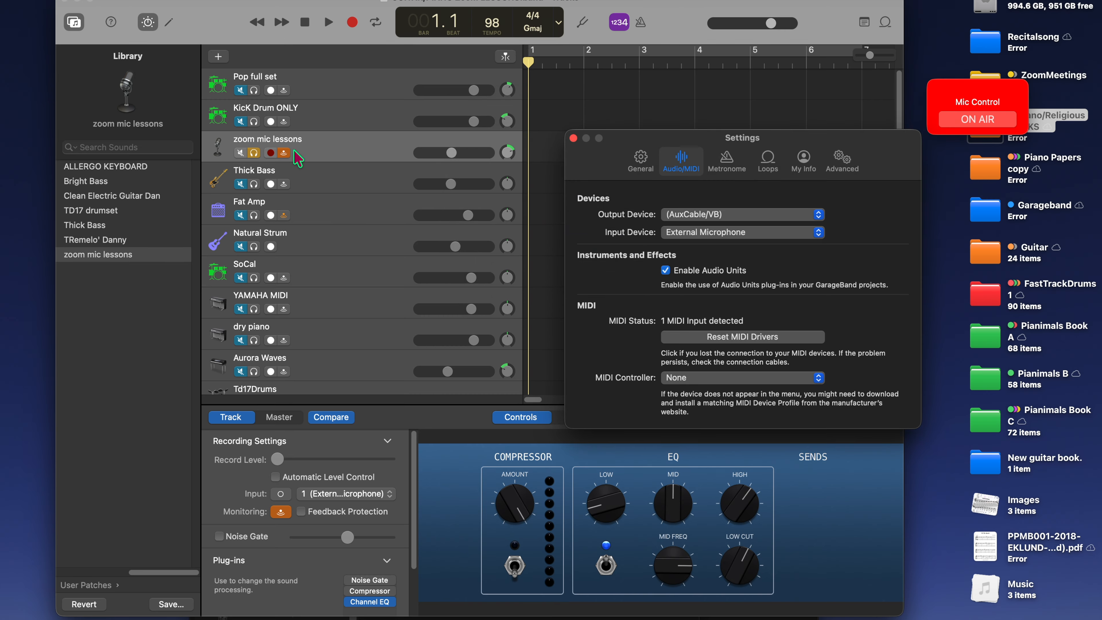
Step: Raise the volume of the zoom mic lessons track to -4.5 dB
{"action": "left_click", "coordinate": [278, 161]}
{"action": "left_click", "coordinate": [452, 156]}
{"action": "left_click_drag", "start_coordinate": [452, 156], "coordinate": [457, 155]}
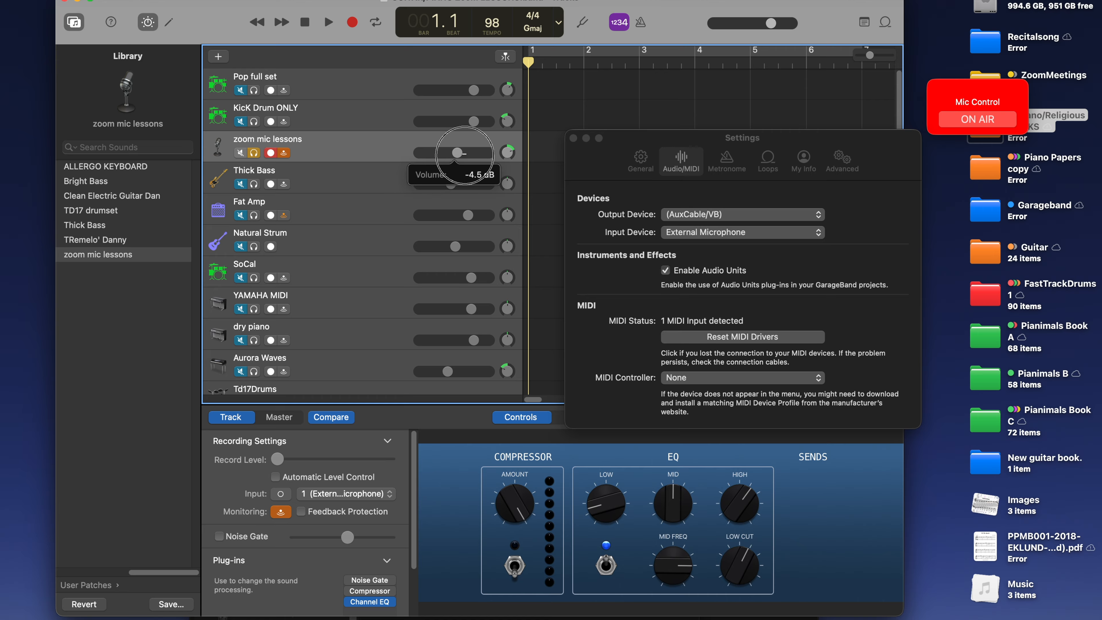
Step: Set GarageBand's audio input device to MacBook Pro Microphone and dismiss the audio interface alert
{"action": "left_click", "coordinate": [712, 237]}
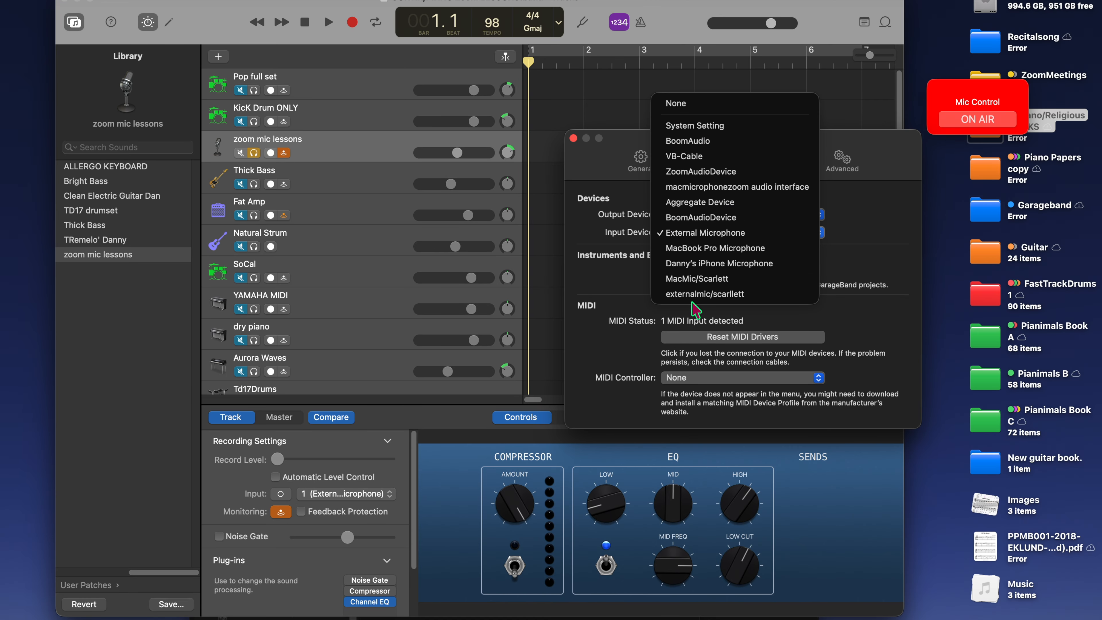
{"action": "left_click", "coordinate": [705, 249]}
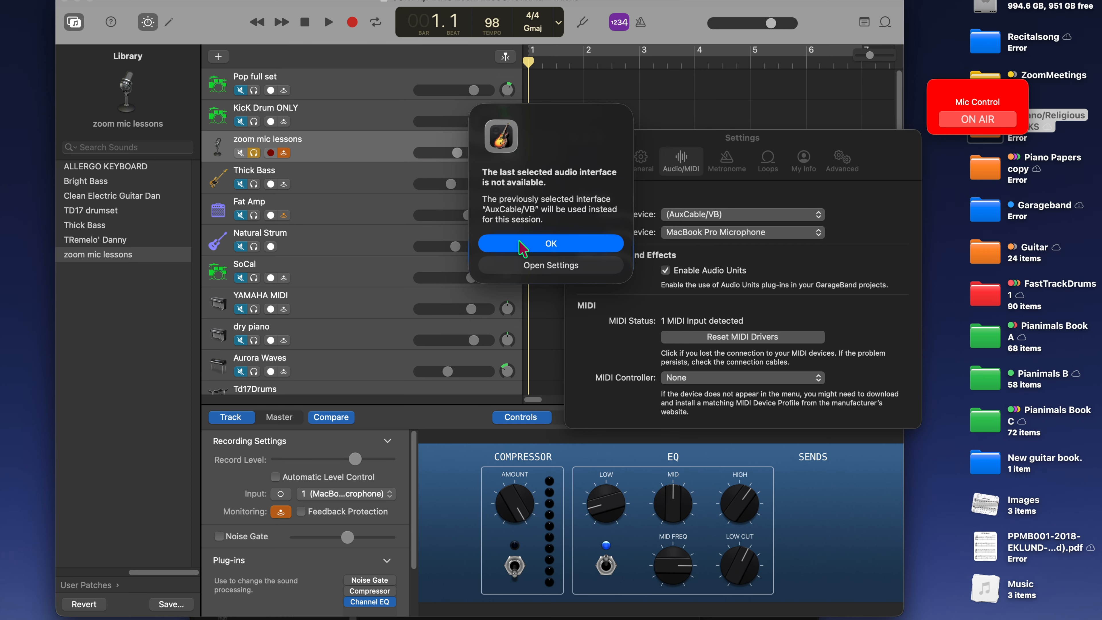
{"action": "left_click", "coordinate": [523, 246]}
{"action": "left_click", "coordinate": [447, 142]}
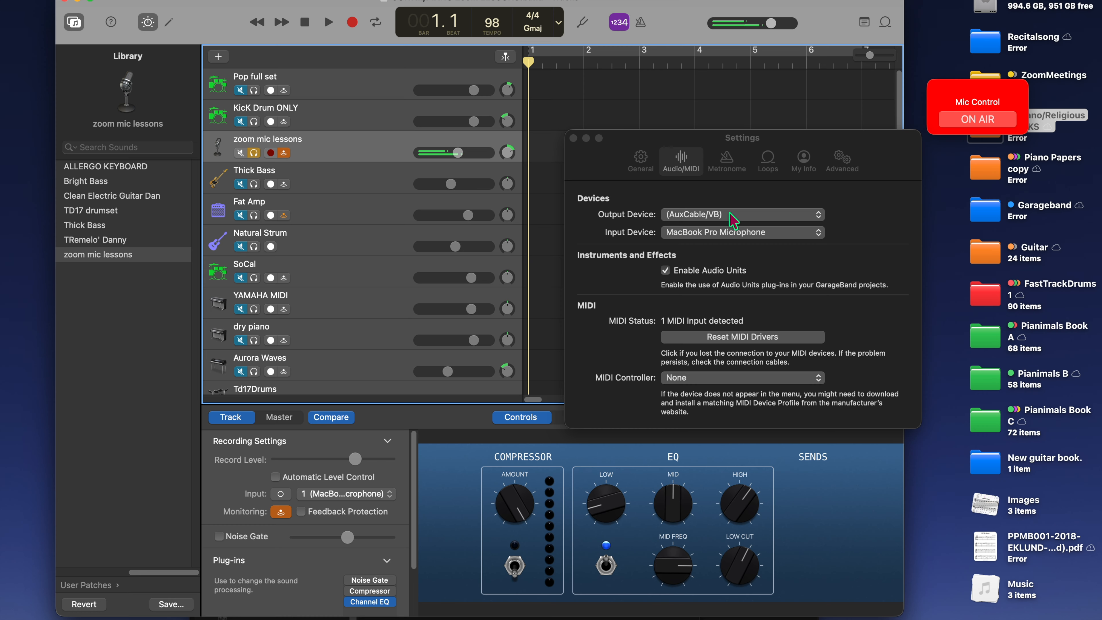
Step: Set GarageBand's output device to AuxCable/VB and raise the zoom mic lessons track's volume to -1.9 dB
{"action": "left_click", "coordinate": [695, 215]}
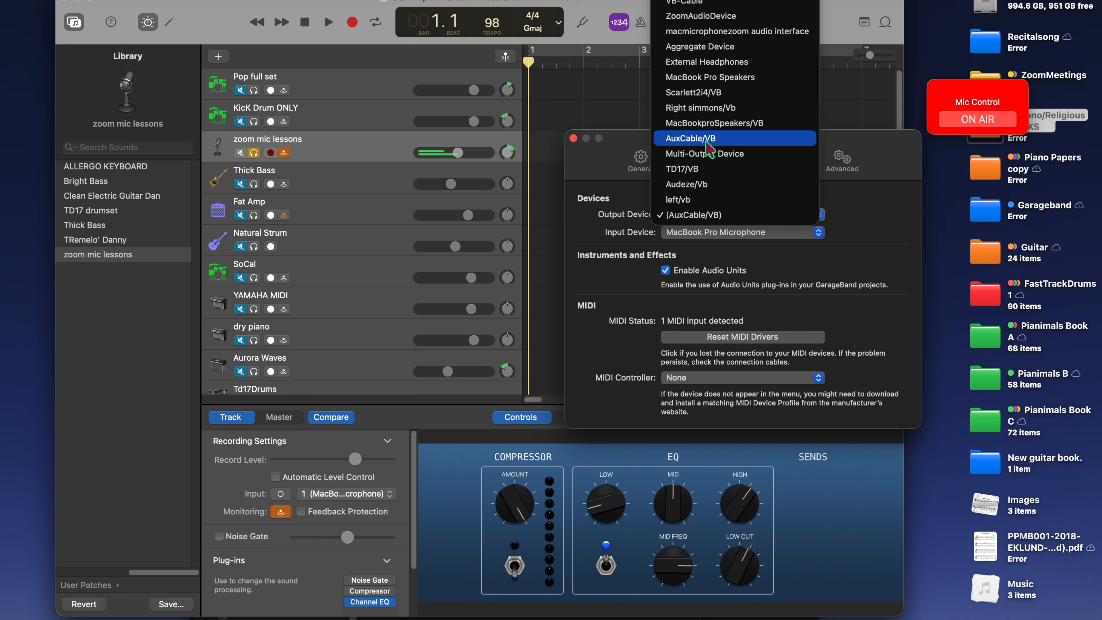
{"action": "left_click", "coordinate": [690, 138]}
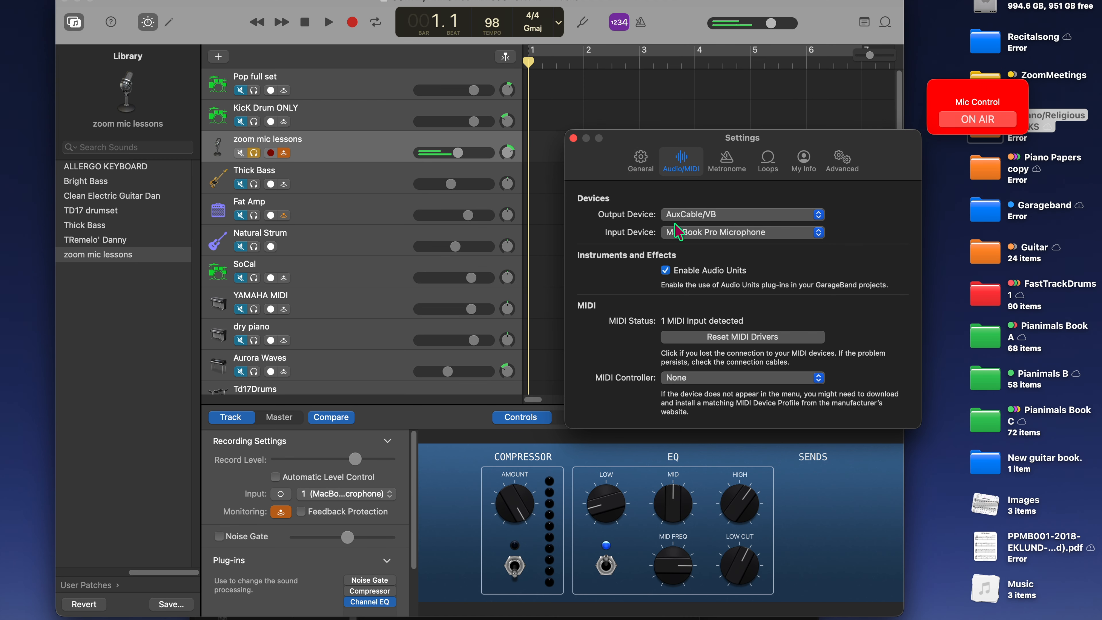
{"action": "left_click_drag", "start_coordinate": [455, 153], "coordinate": [463, 152]}
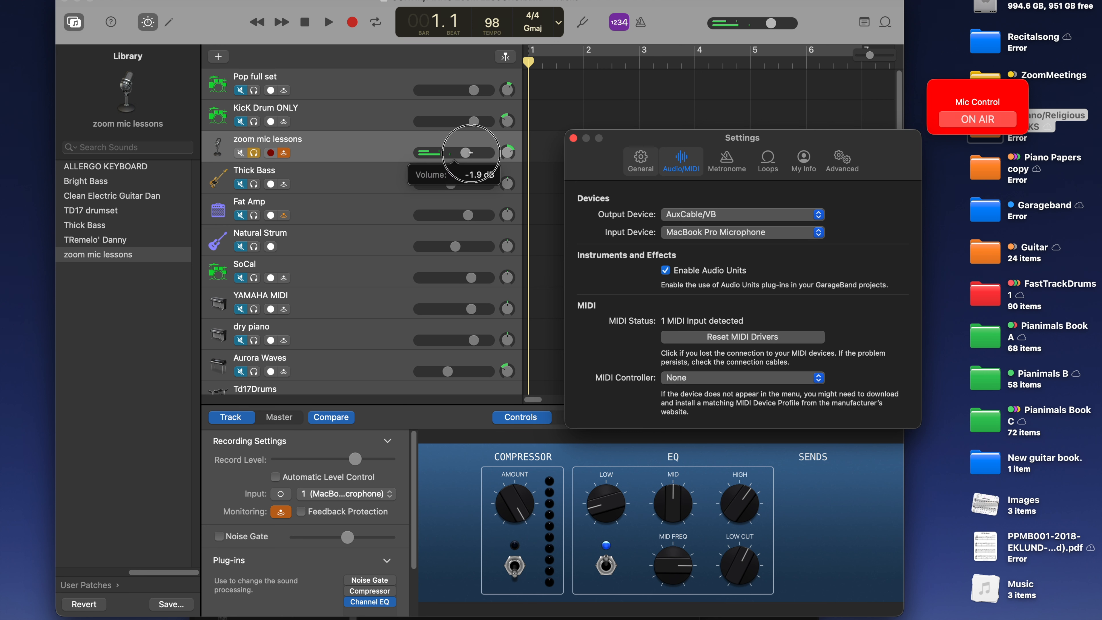
Step: Switch GarageBand's audio input device to External Microphone and lower the Mac's volume
{"action": "left_click", "coordinate": [719, 232]}
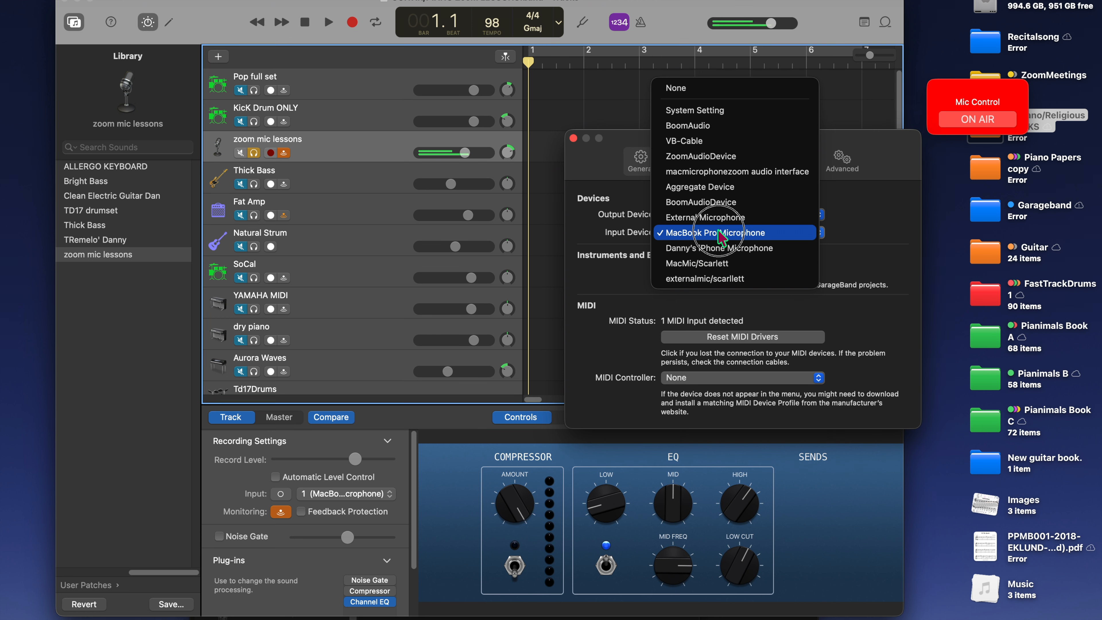
{"action": "left_click", "coordinate": [713, 217]}
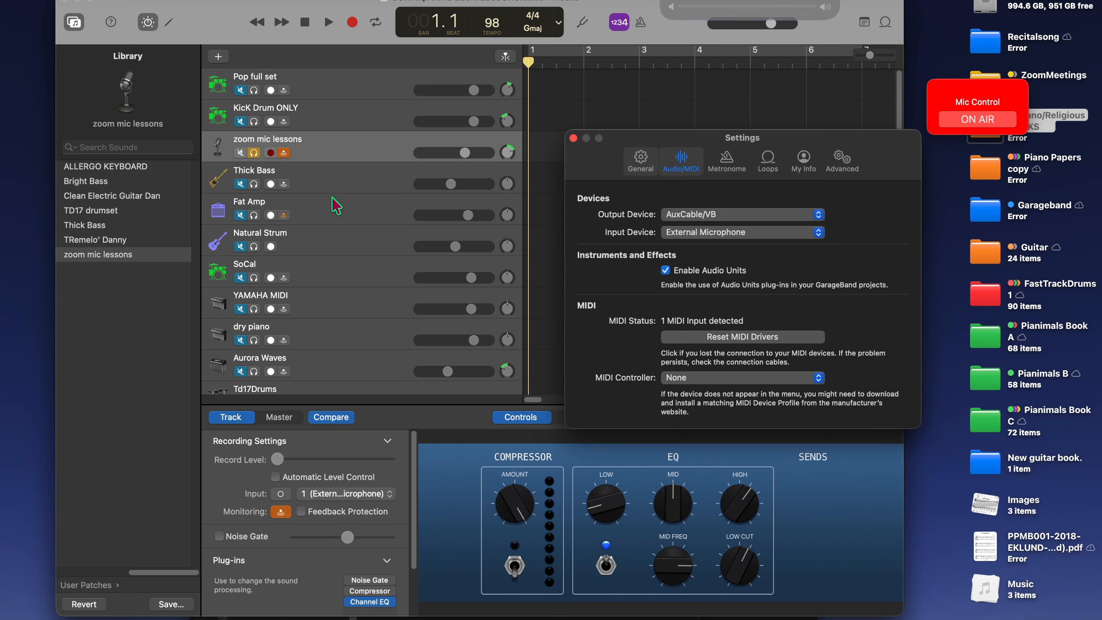
{"action": "key", "text": "XF86AudioLowerVolume"}
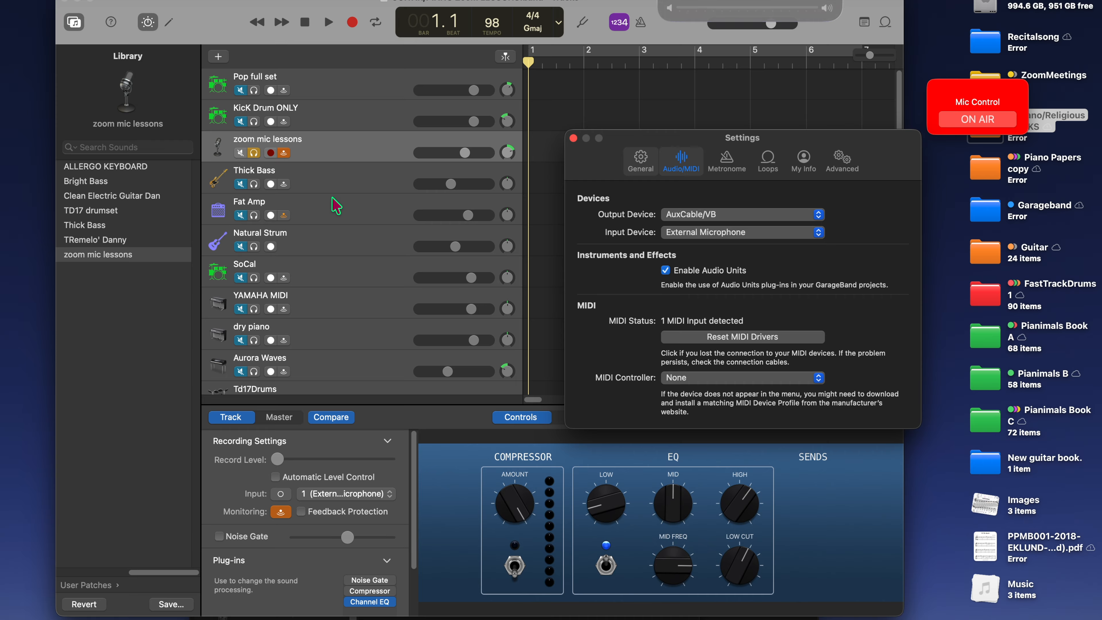
{"action": "left_click", "coordinate": [270, 153]}
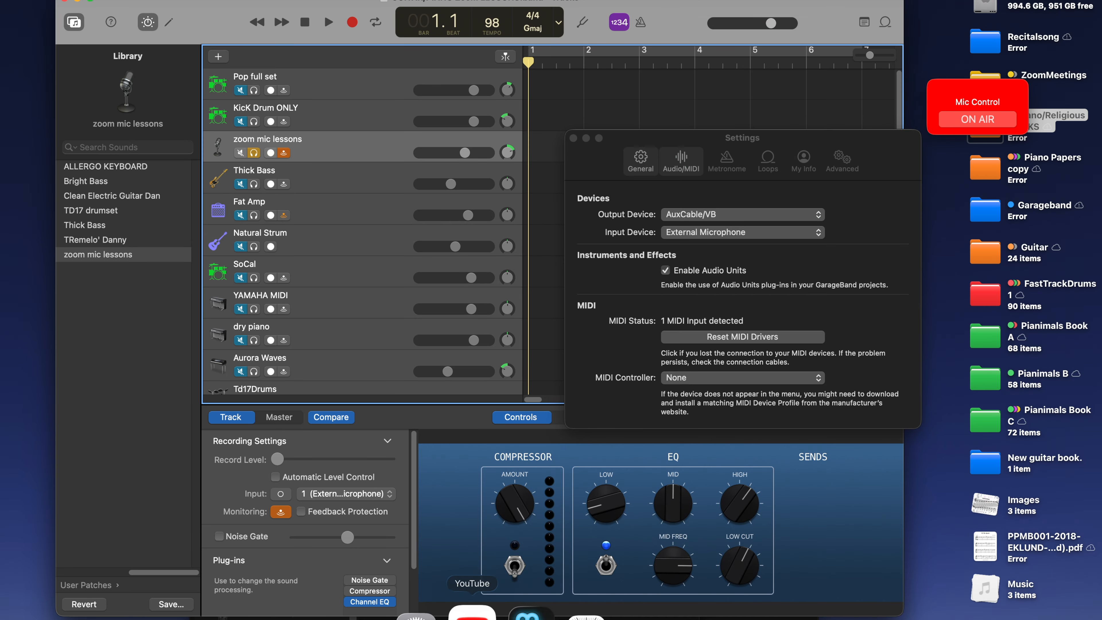
Step: Choose External Microphone as the Mac's sound input in System Settings, raise its input volume and put the window away
{"action": "left_click", "coordinate": [451, 612]}
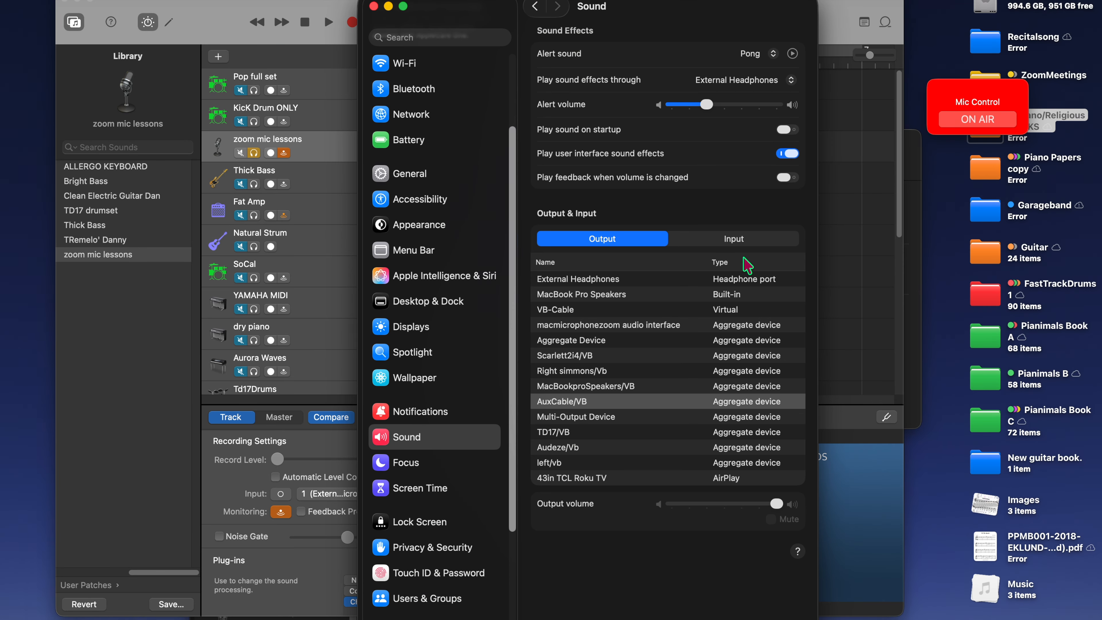
{"action": "left_click", "coordinate": [743, 243]}
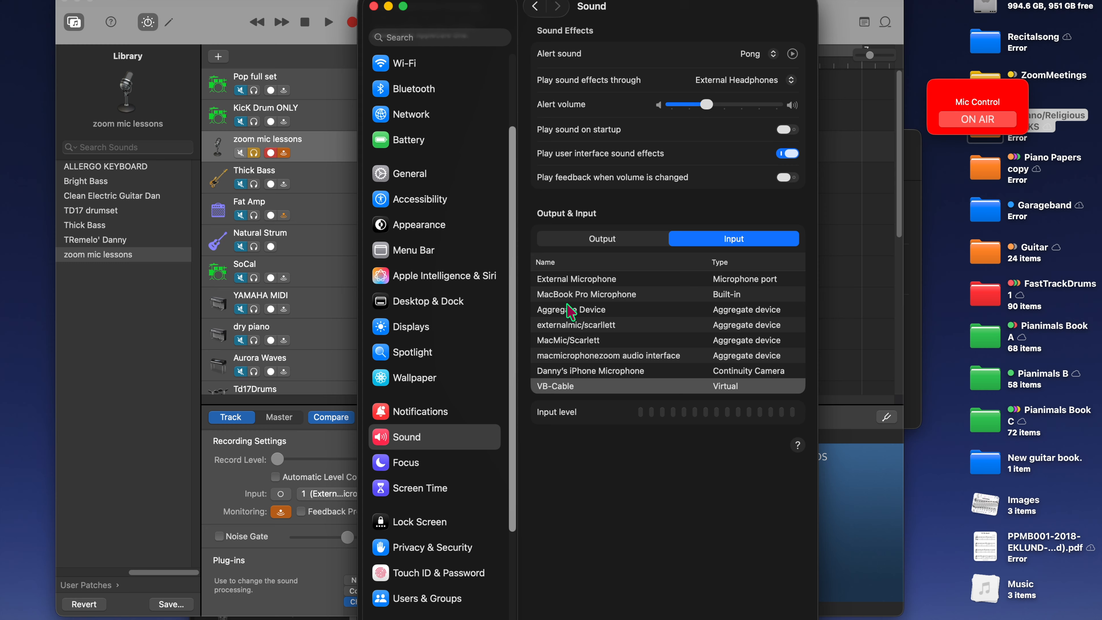
{"action": "left_click", "coordinate": [571, 280]}
{"action": "left_click_drag", "start_coordinate": [686, 411], "coordinate": [737, 414]}
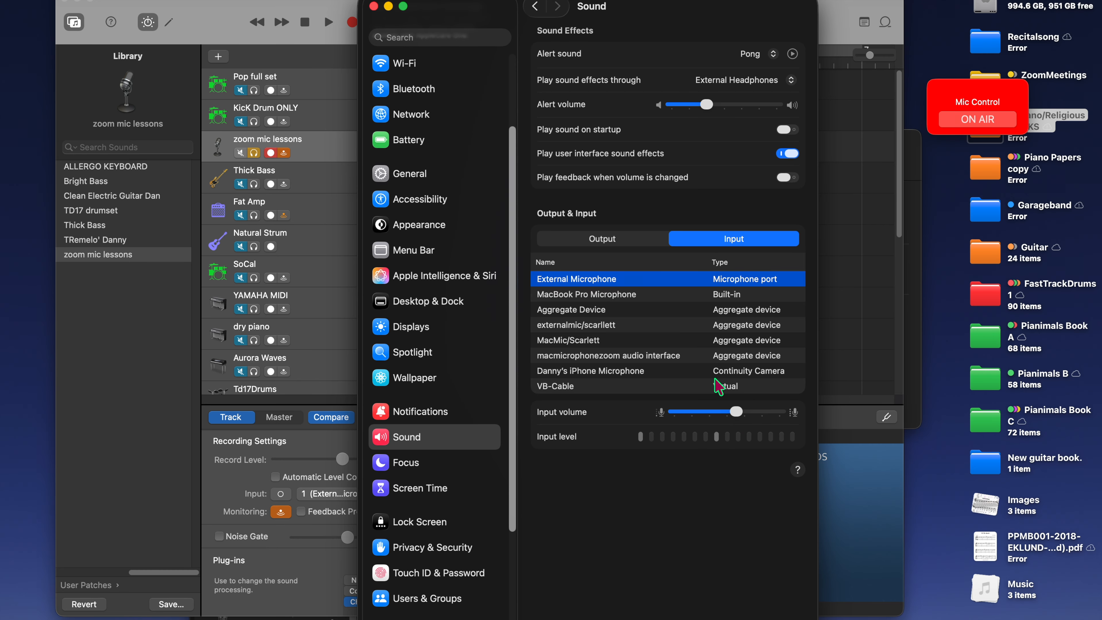
{"action": "left_click", "coordinate": [389, 7]}
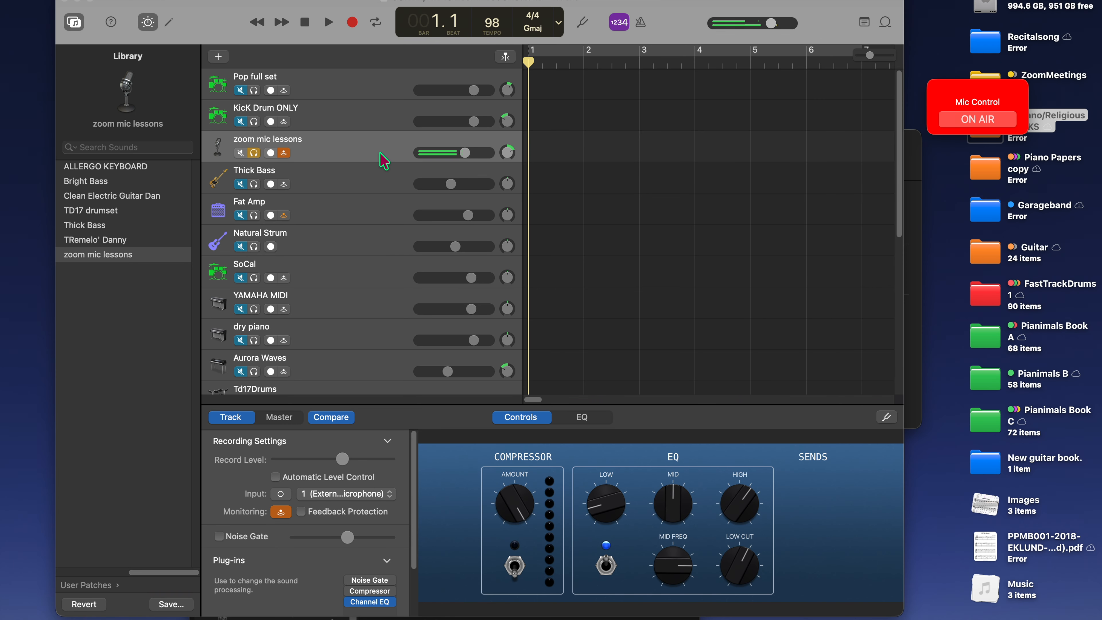
Step: Return to System Settings and slightly lower the External Microphone's input volume, putting the window away again
{"action": "mouse_move", "coordinate": [451, 614]}
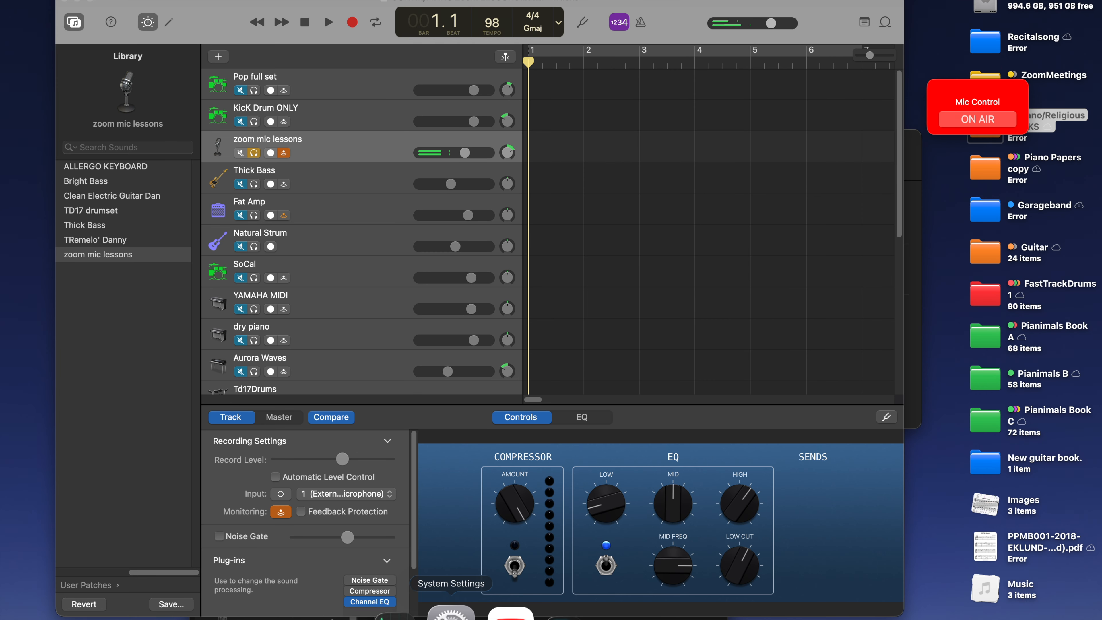
{"action": "left_click", "coordinate": [451, 613]}
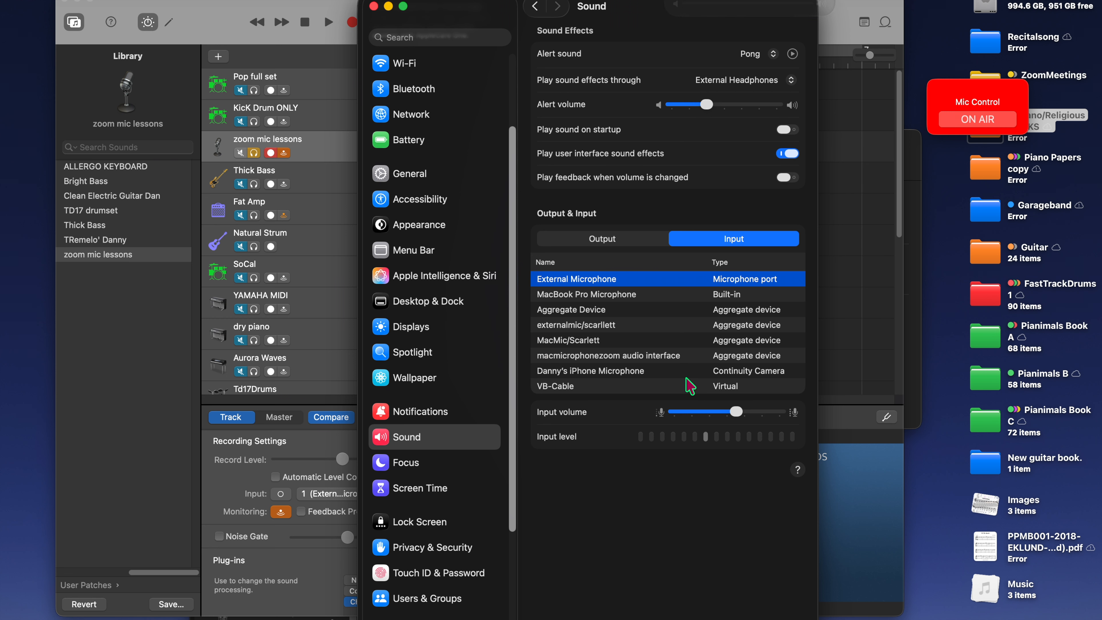
{"action": "mouse_move", "coordinate": [734, 412]}
{"action": "left_mouse_down"}
{"action": "mouse_move", "coordinate": [665, 410]}
{"action": "mouse_move", "coordinate": [757, 411]}
{"action": "mouse_move", "coordinate": [732, 411]}
{"action": "left_mouse_up"}
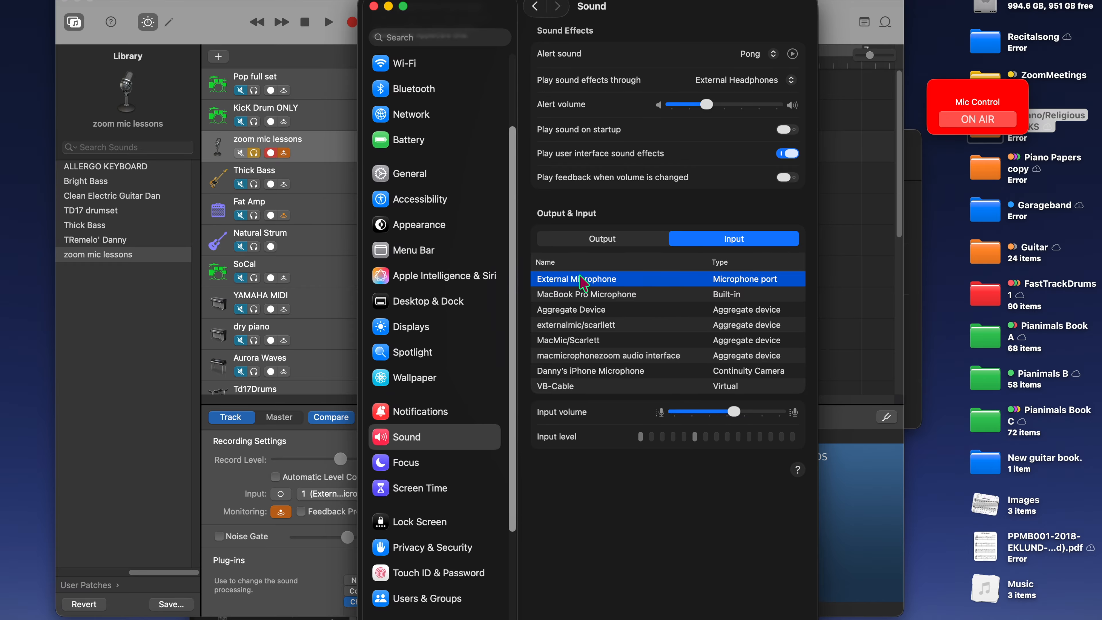
{"action": "left_click", "coordinate": [387, 6]}
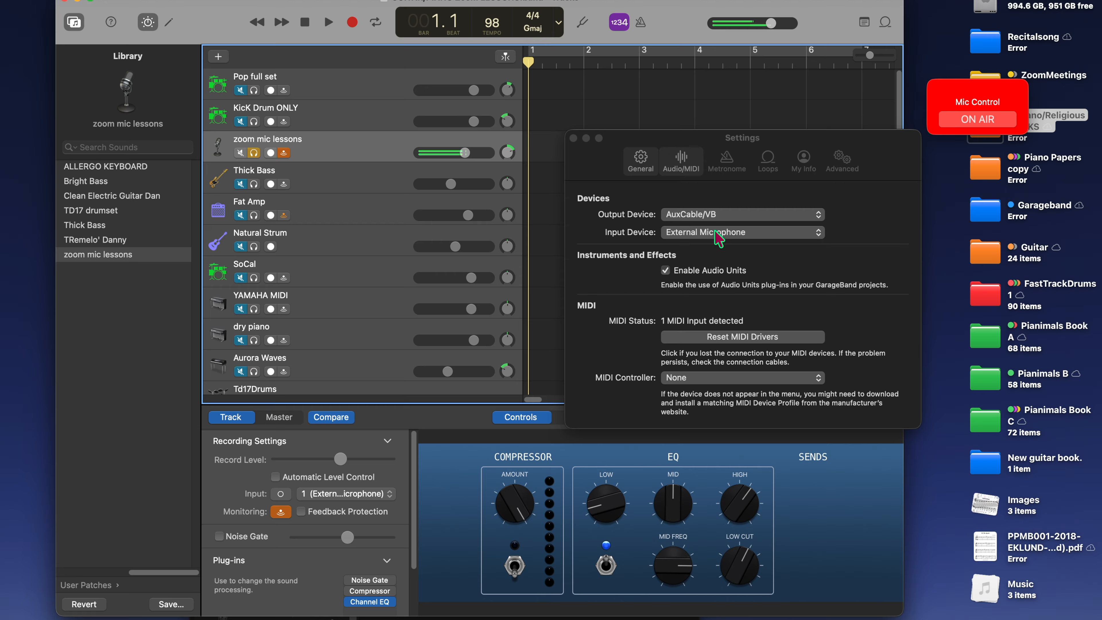
Step: Switch GarageBand's input device back to MacBook Pro Microphone and slightly lower the zoom mic lessons track's volume
{"action": "left_click", "coordinate": [718, 238]}
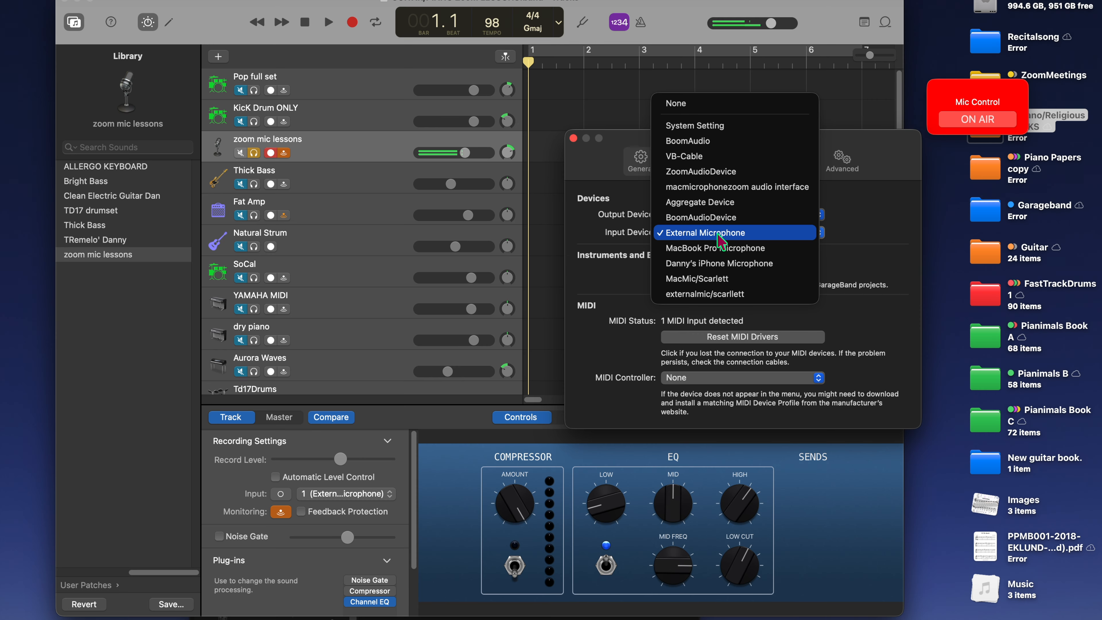
{"action": "left_click", "coordinate": [704, 251]}
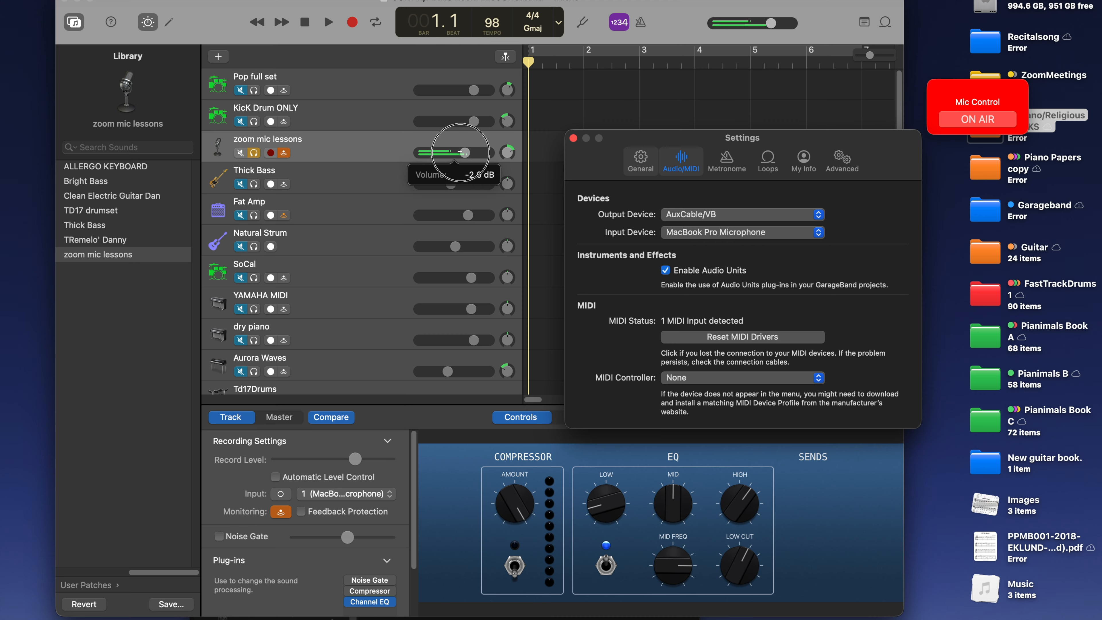
{"action": "left_click", "coordinate": [464, 152]}
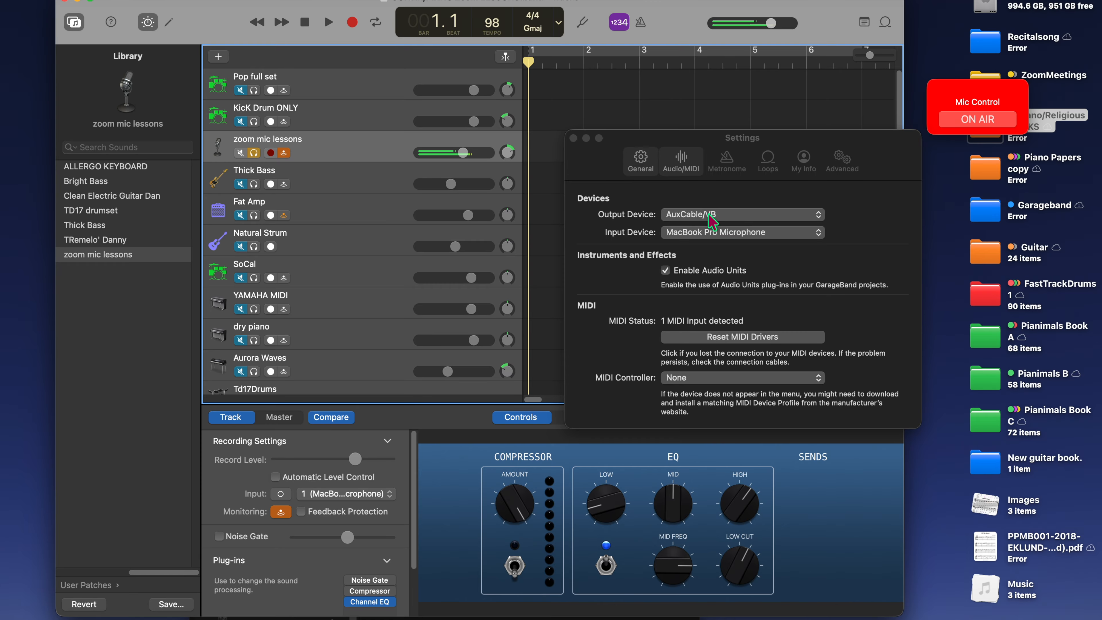
{"action": "mouse_move", "coordinate": [479, 614]}
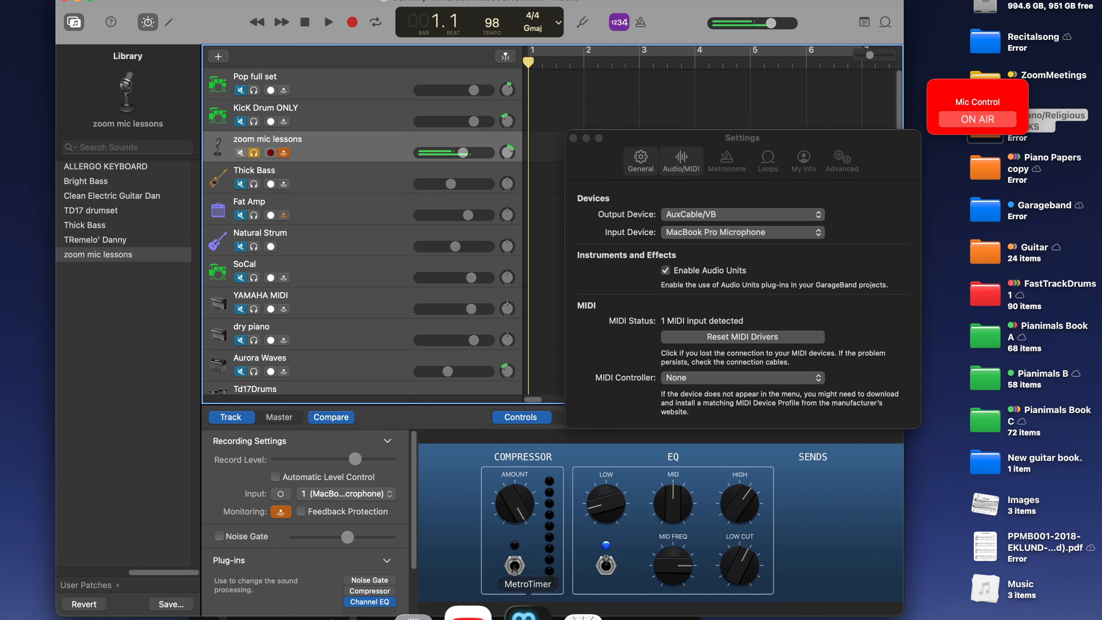
{"action": "left_click", "coordinate": [479, 613]}
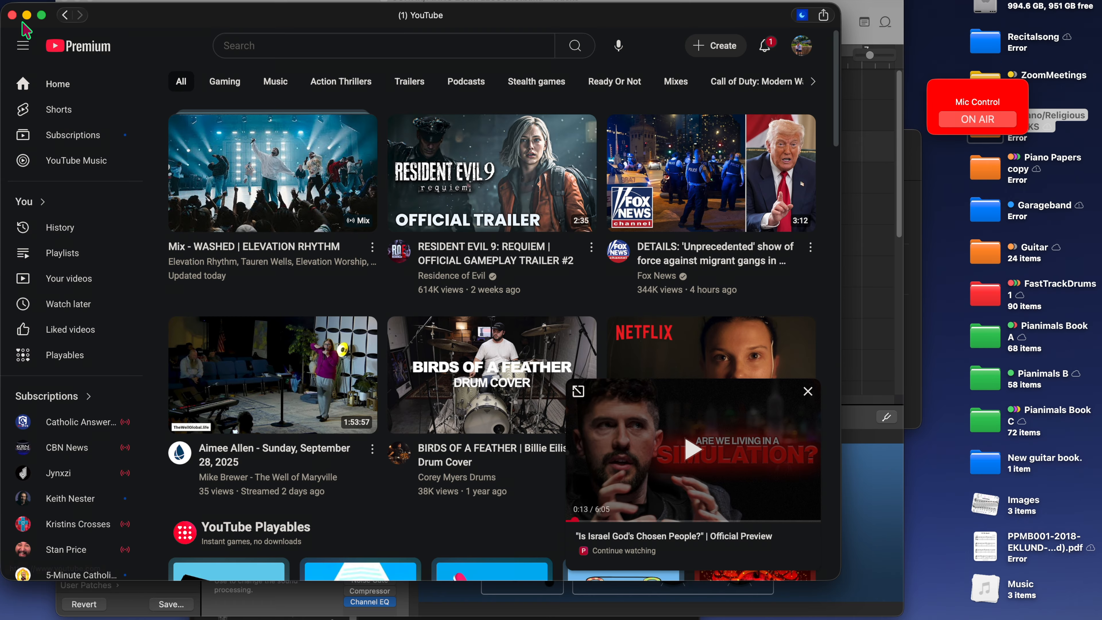
{"action": "left_click", "coordinate": [26, 15]}
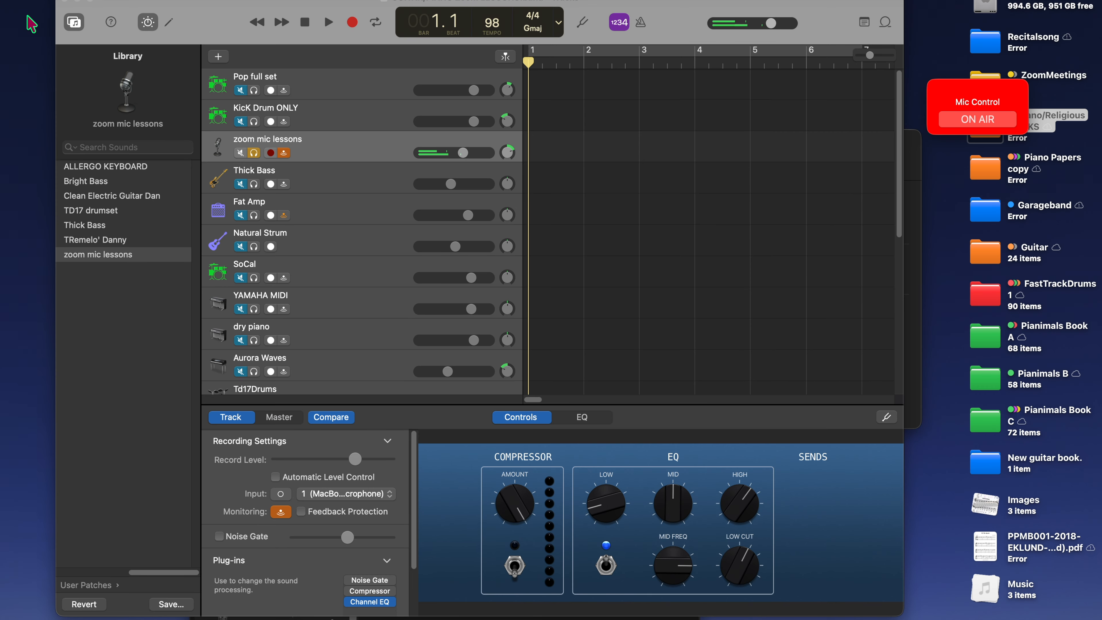
Step: Reposition GarageBand's Settings window and reduce the zoom mic lessons track's volume a little further
{"action": "left_click", "coordinate": [379, 144]}
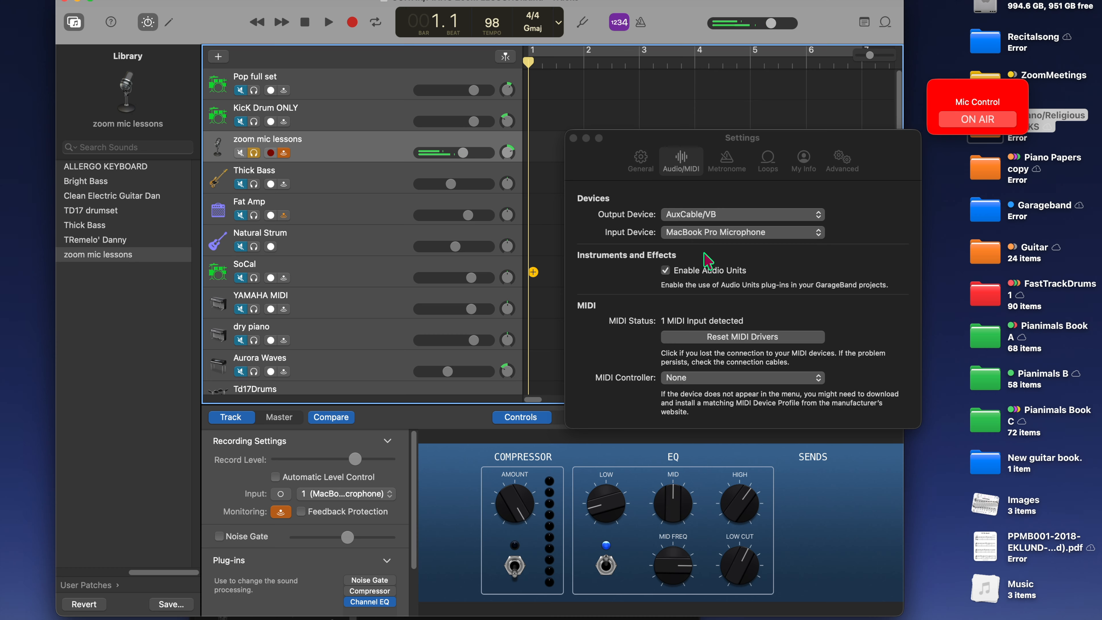
{"action": "left_click_drag", "start_coordinate": [646, 134], "coordinate": [622, 118]}
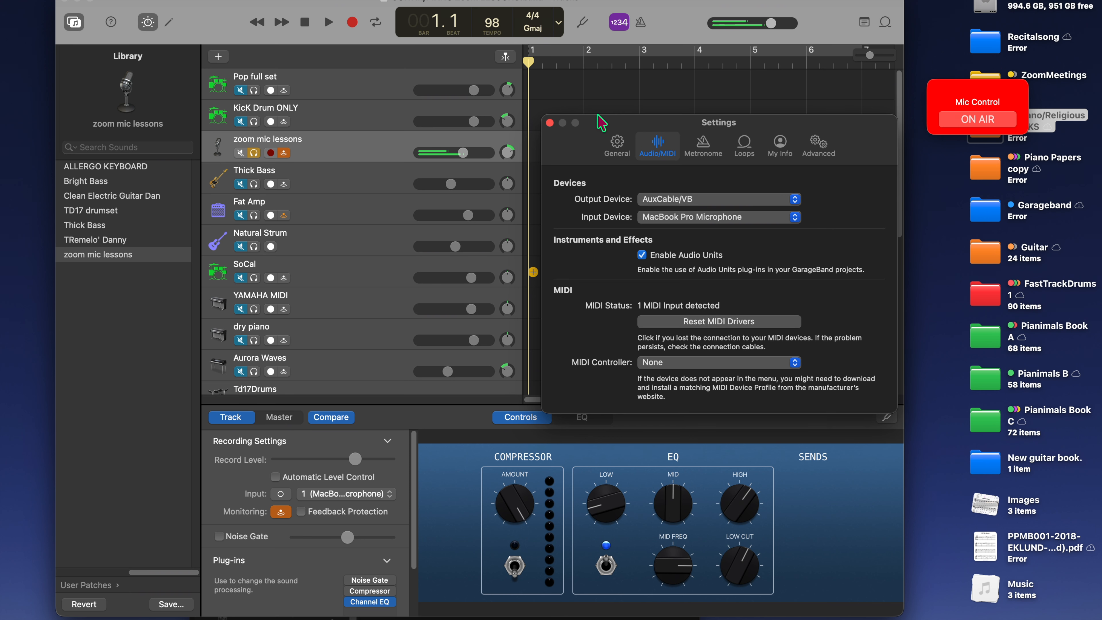
{"action": "left_click", "coordinate": [270, 153]}
{"action": "left_click_drag", "start_coordinate": [459, 156], "coordinate": [457, 157]}
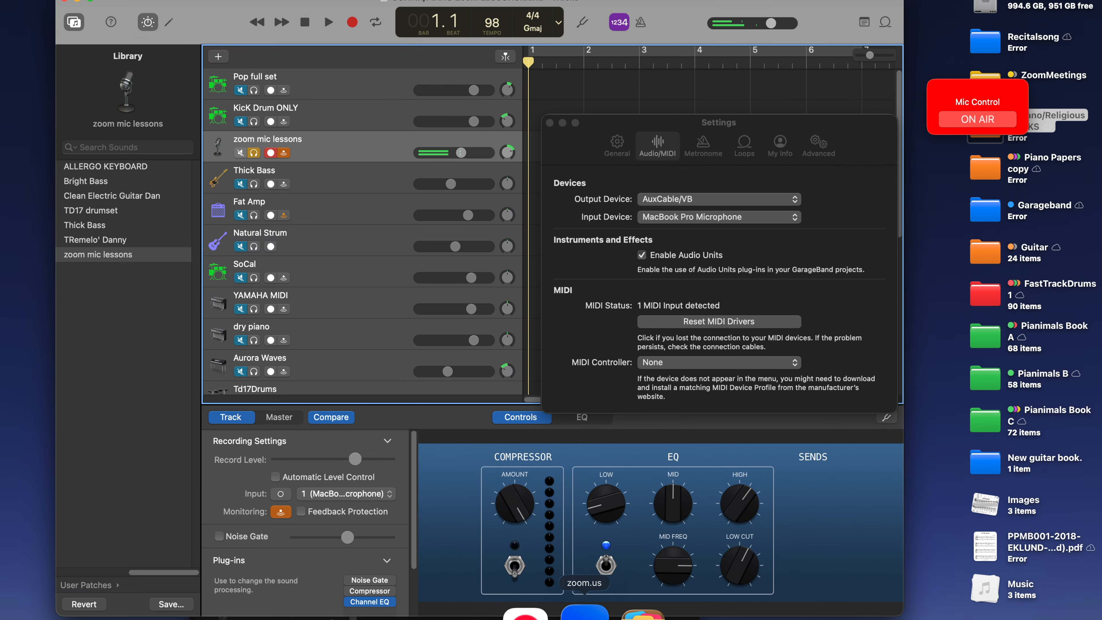
Step: Switch to Zoom, start a new meeting and reposition the meeting window
{"action": "left_click", "coordinate": [584, 612]}
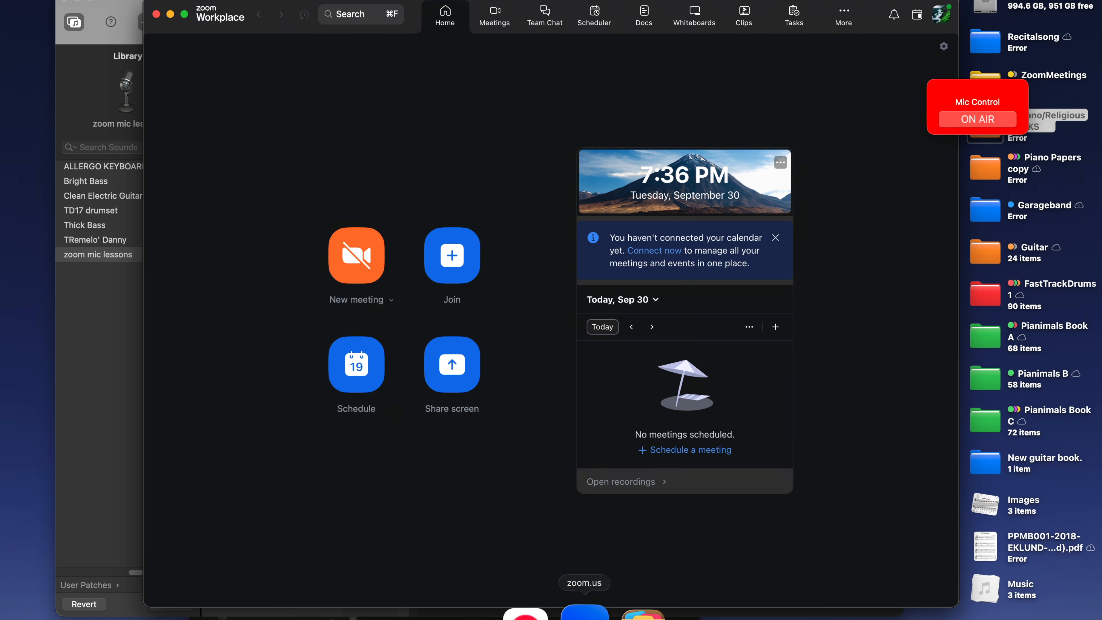
{"action": "left_click", "coordinate": [352, 273]}
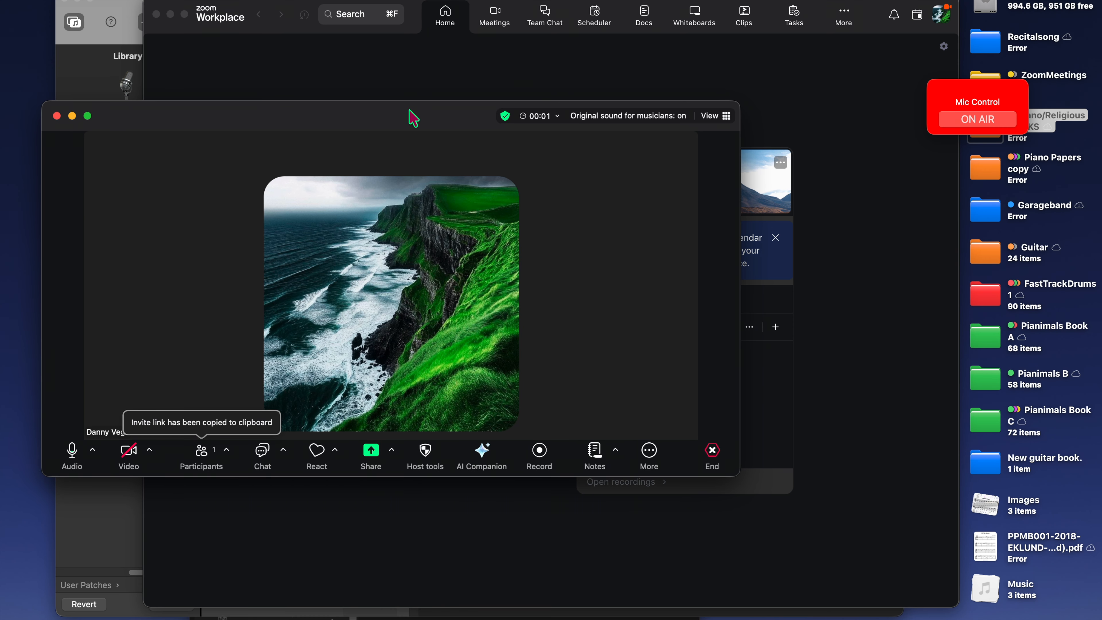
{"action": "left_click_drag", "start_coordinate": [411, 115], "coordinate": [511, 38]}
Step: Check the combined devices and Drift Correction options of the AuxCable/VB multi-output device in Audio MIDI Setup
{"action": "left_click", "coordinate": [77, 300]}
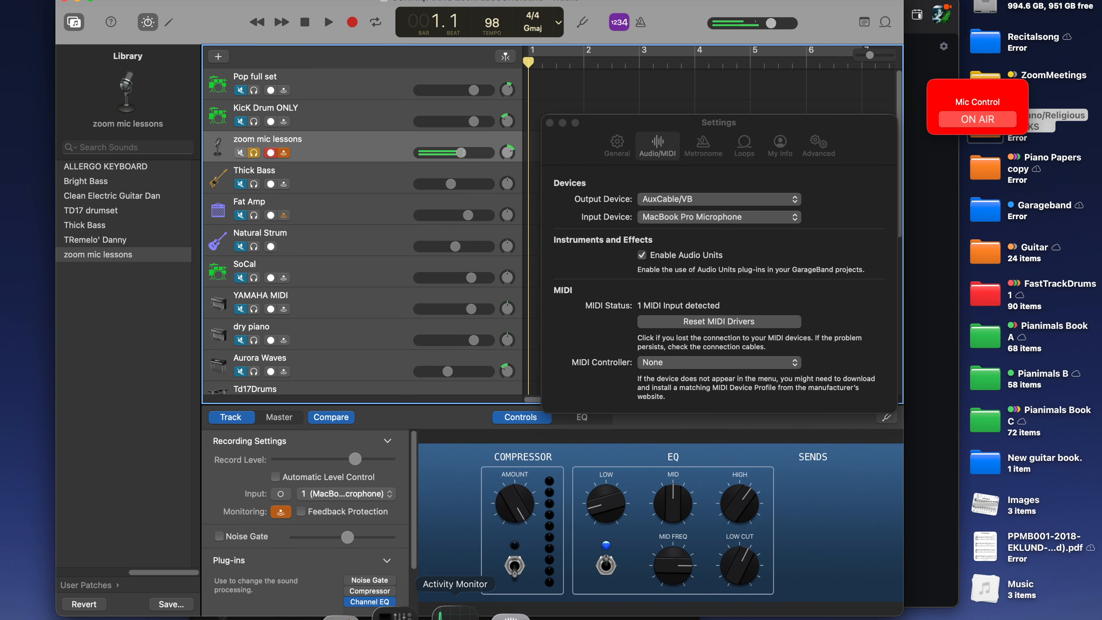
{"action": "left_click", "coordinate": [443, 614]}
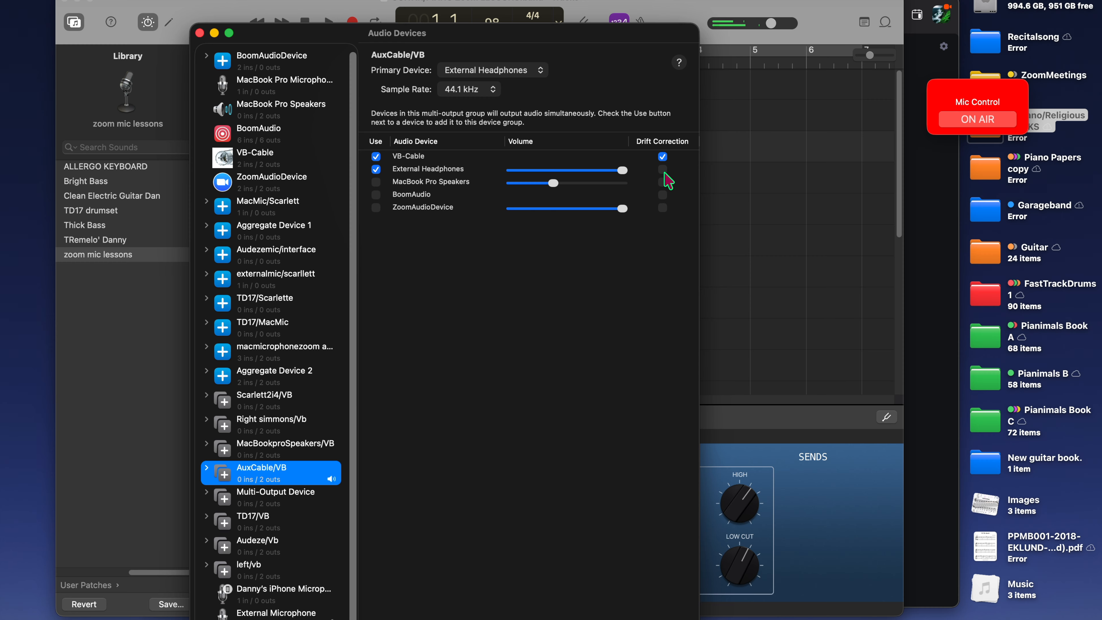
{"action": "left_click", "coordinate": [663, 170]}
{"action": "left_click", "coordinate": [663, 169]}
{"action": "left_click", "coordinate": [214, 32]}
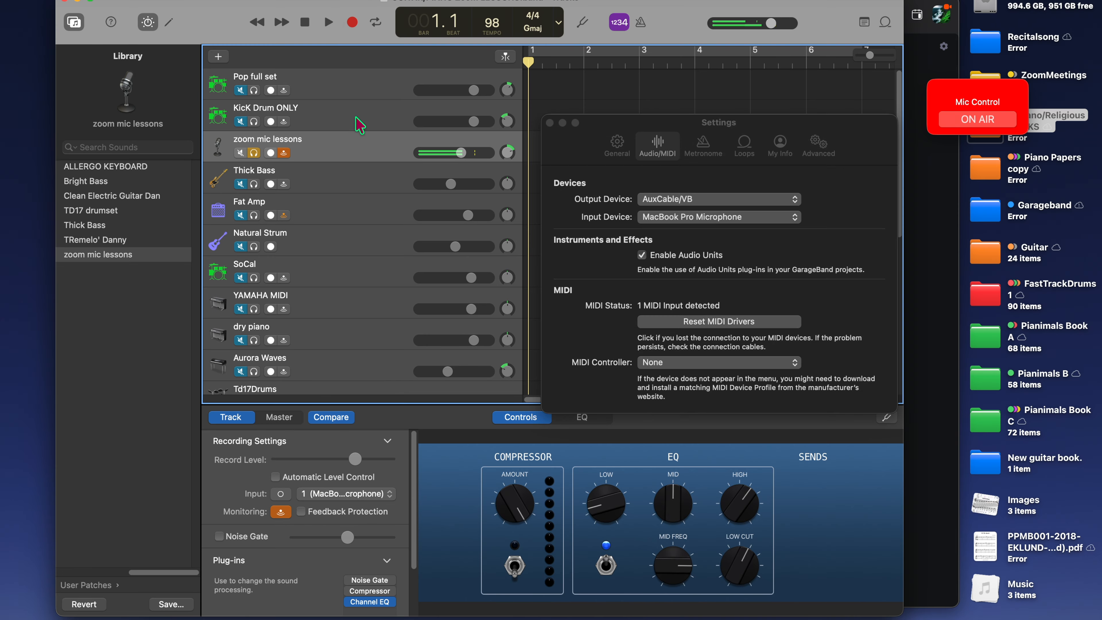
Step: Set the zoom mic lessons track's volume to -3.6 dB in GarageBand and return to the Zoom meeting
{"action": "left_click", "coordinate": [461, 152]}
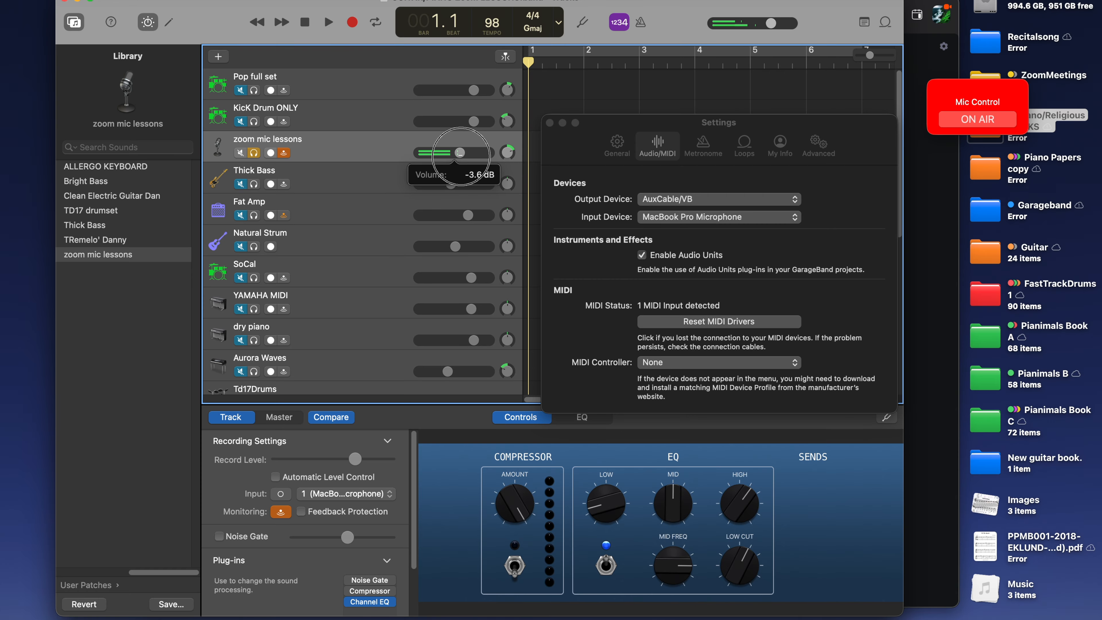
{"action": "mouse_move", "coordinate": [617, 614]}
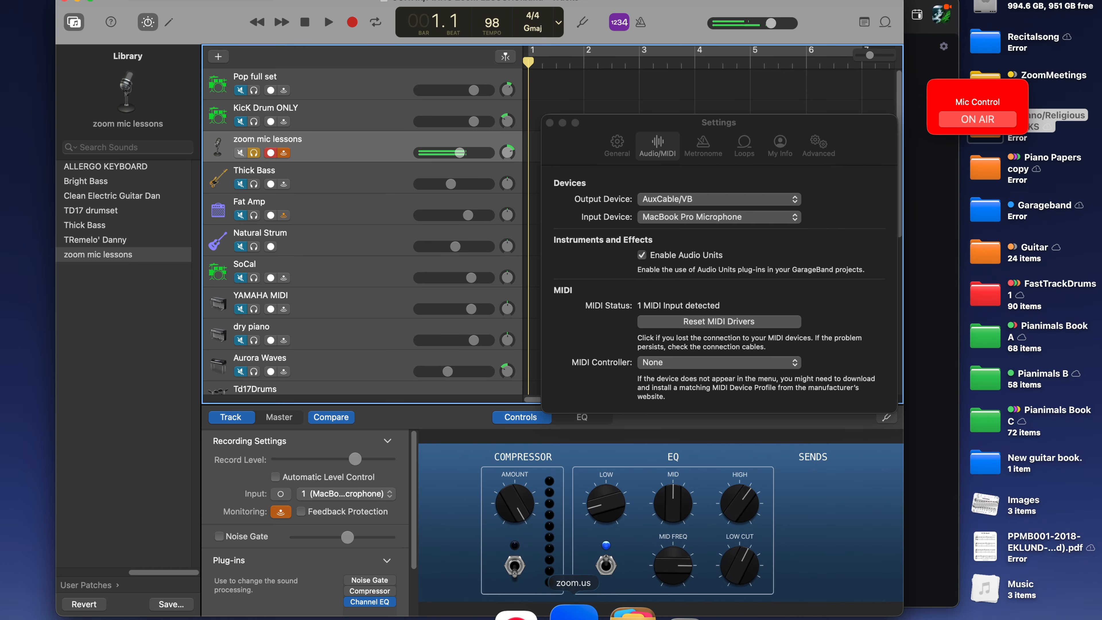
{"action": "left_click", "coordinate": [561, 614]}
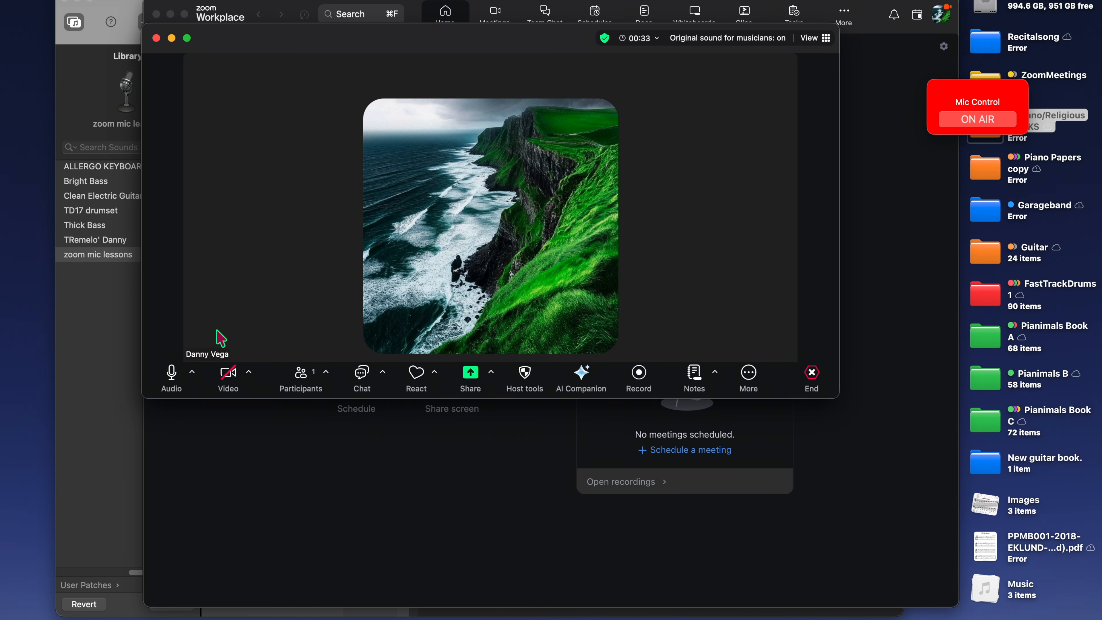
Step: Review the VB-Cable microphone settings and the Original sound for musicians options in Zoom's audio settings, and close the settings
{"action": "left_click", "coordinate": [192, 372]}
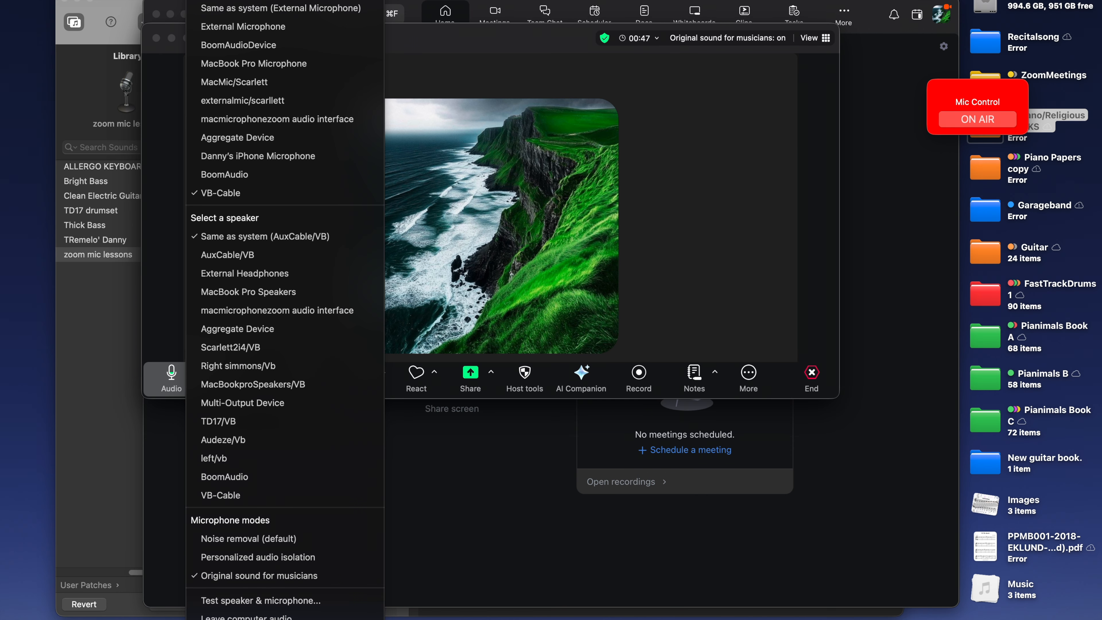
{"action": "left_click", "coordinate": [249, 619]}
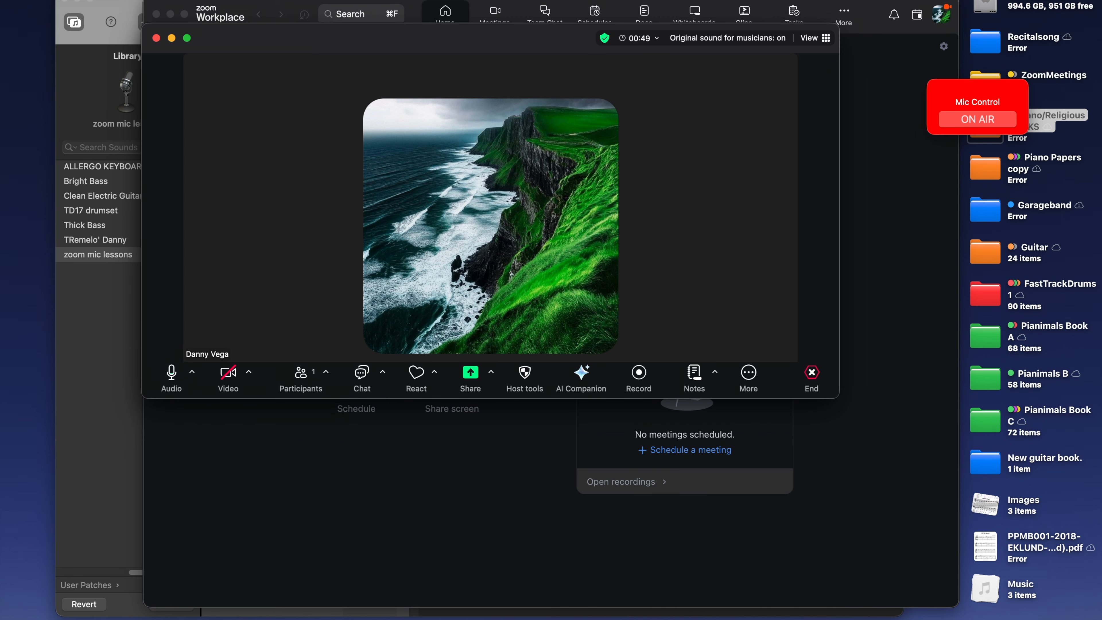
{"action": "scroll", "coordinate": [565, 312], "scroll_direction": "down", "scroll_amount": 8}
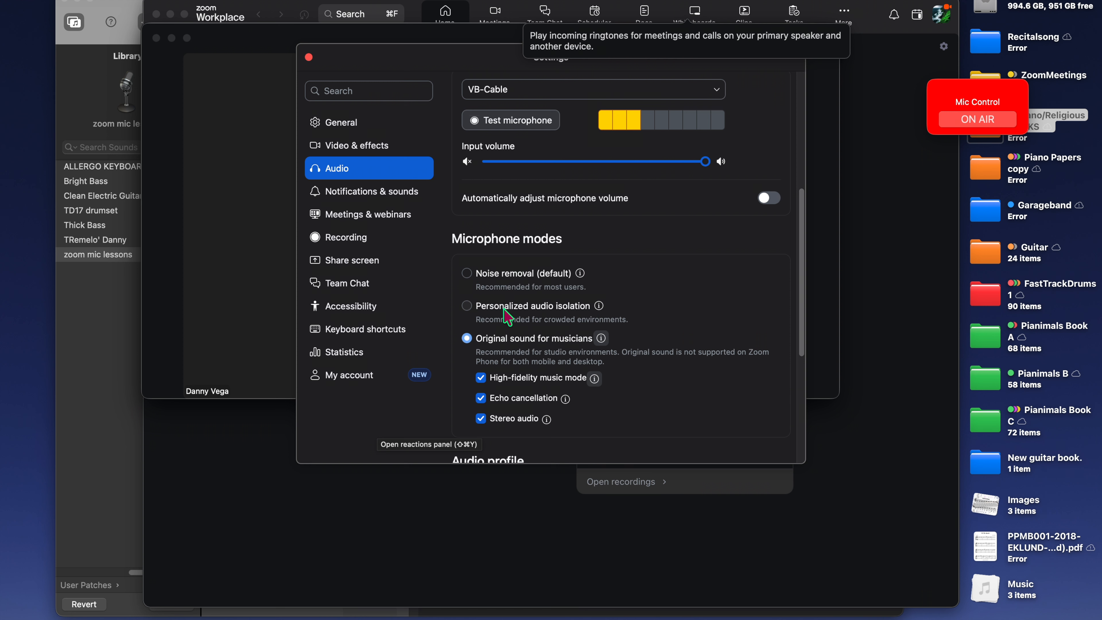
{"action": "scroll", "coordinate": [508, 330], "scroll_direction": "down", "scroll_amount": 4}
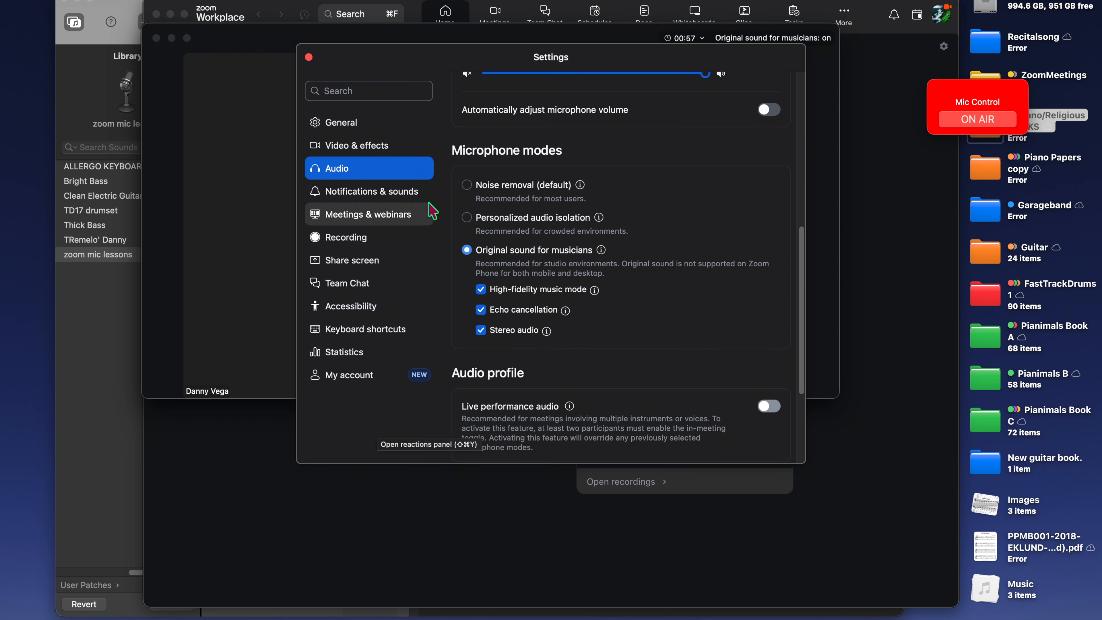
{"action": "scroll", "coordinate": [558, 233], "scroll_direction": "up", "scroll_amount": 7}
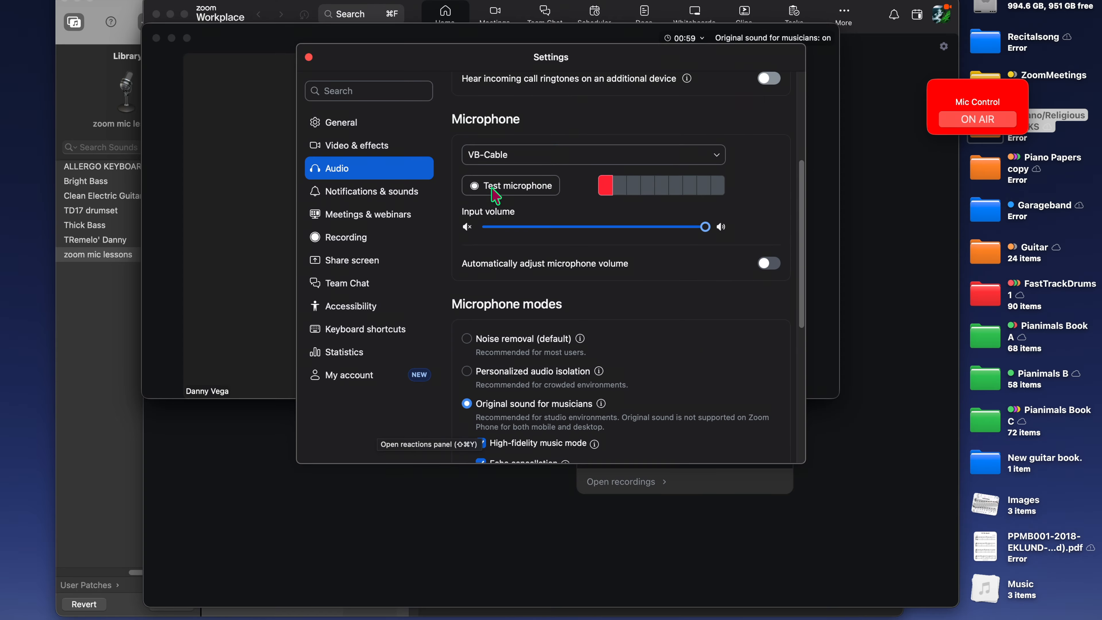
{"action": "left_click", "coordinate": [309, 56]}
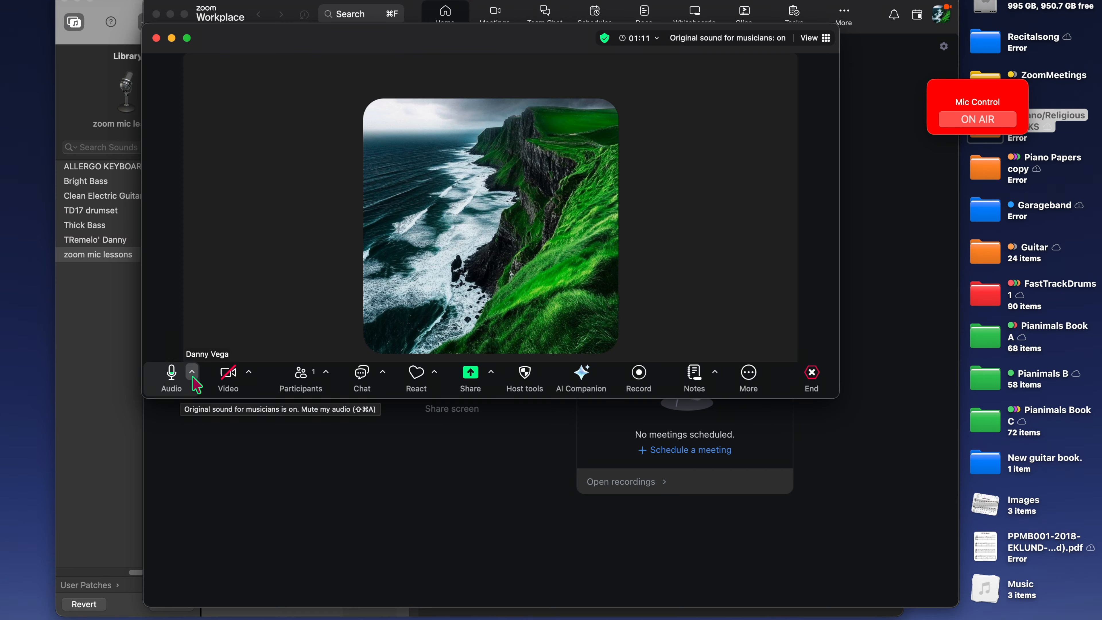
Step: Select VB-Cable as the Zoom meeting's microphone and check the list of available speakers
{"action": "left_click", "coordinate": [194, 378]}
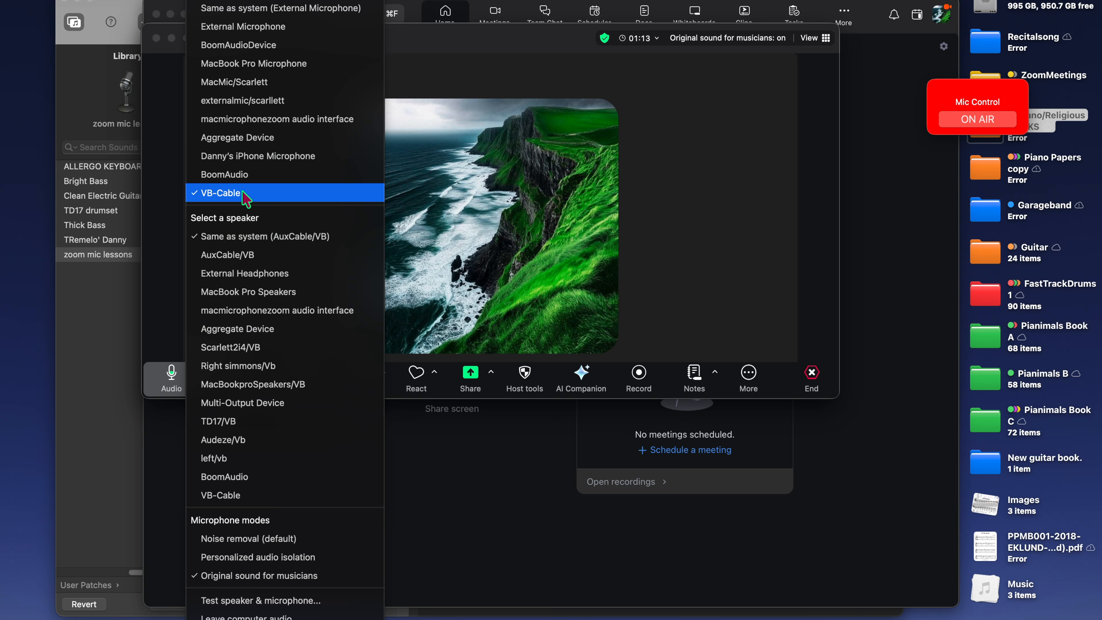
{"action": "left_click", "coordinate": [203, 194]}
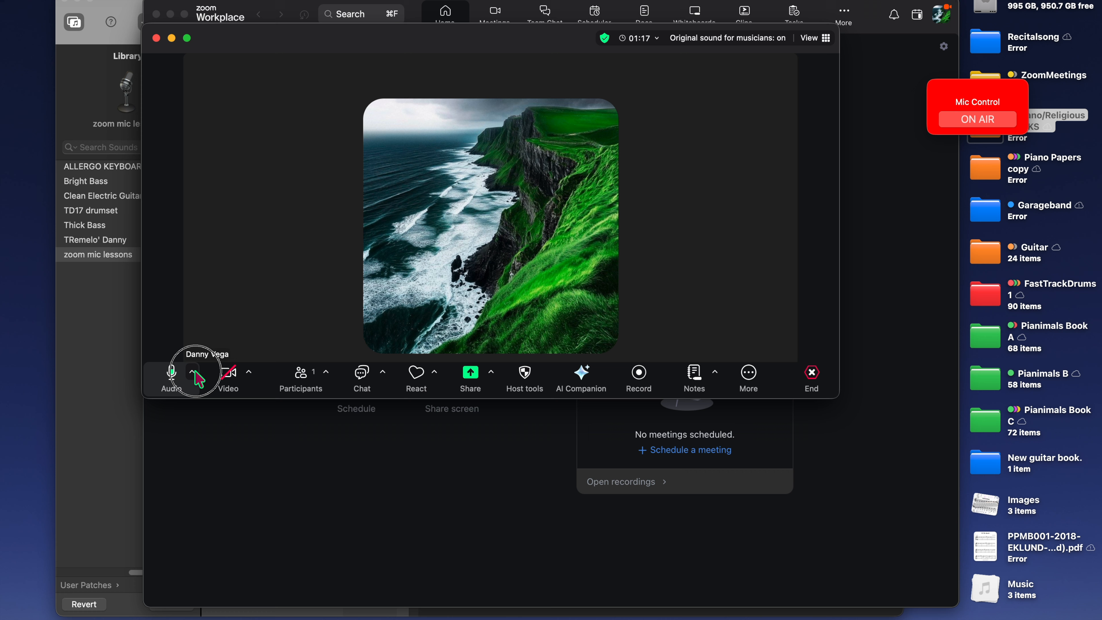
{"action": "left_click", "coordinate": [191, 378]}
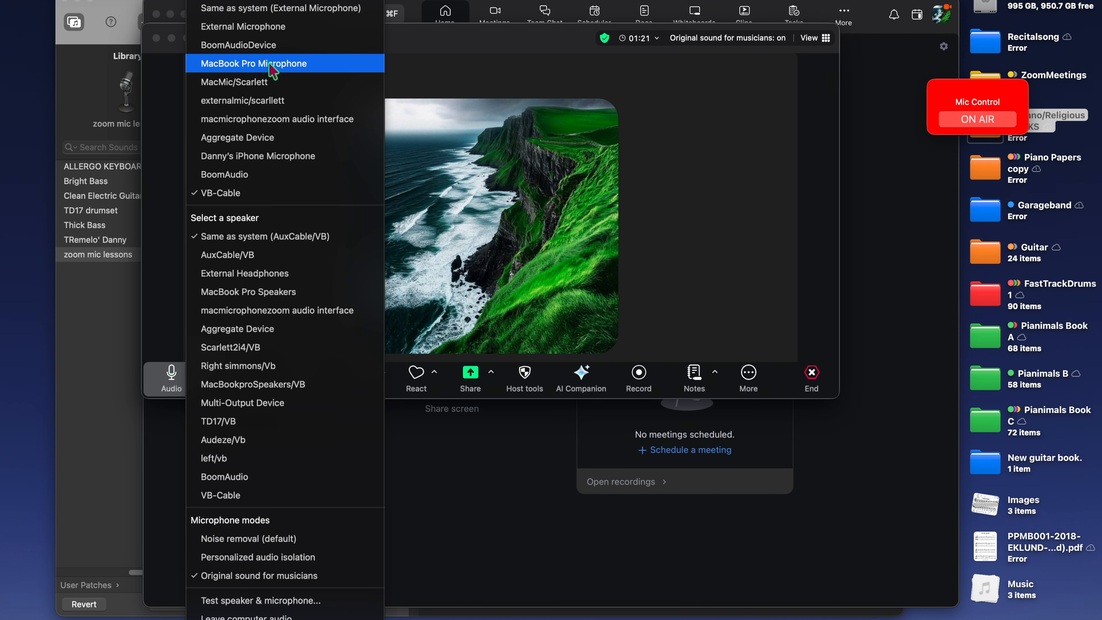
{"action": "left_click", "coordinate": [218, 196]}
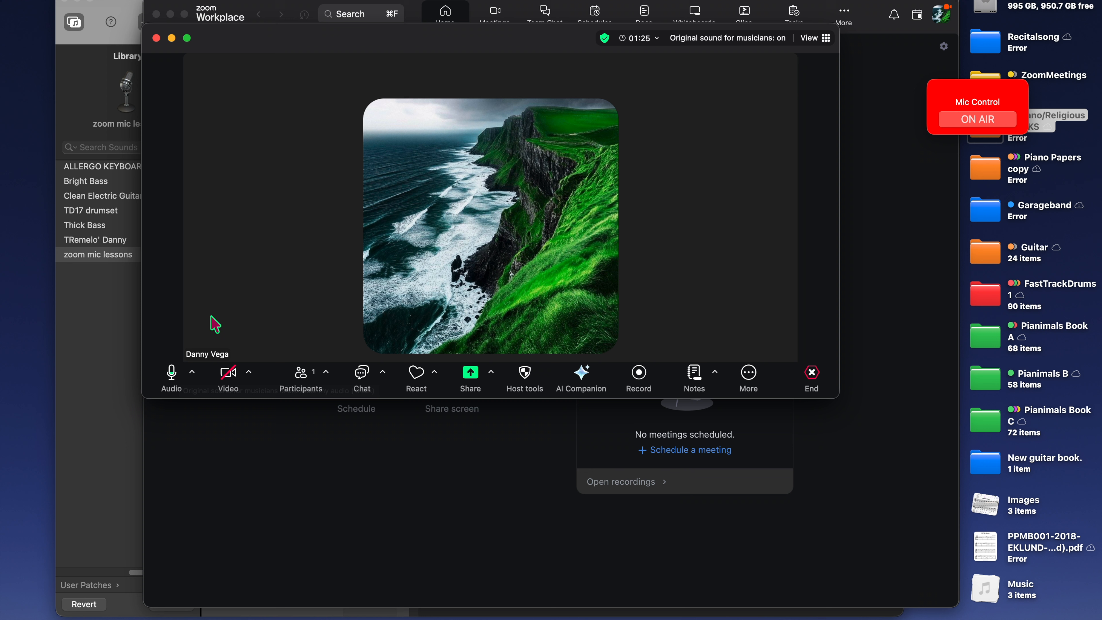
{"action": "left_click", "coordinate": [191, 372]}
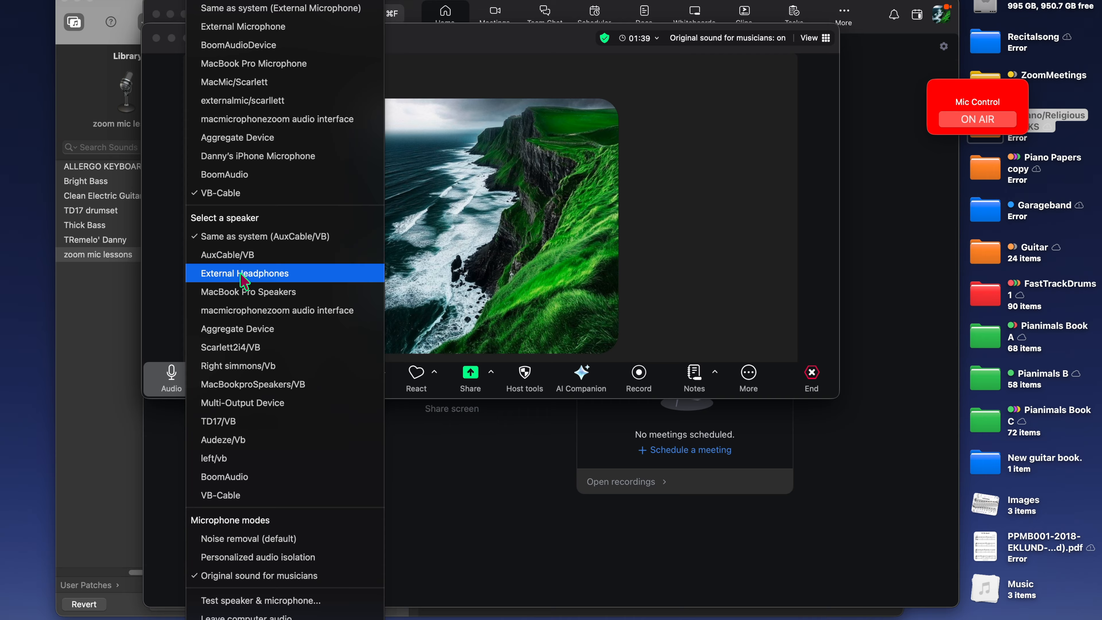
{"action": "left_click", "coordinate": [429, 208]}
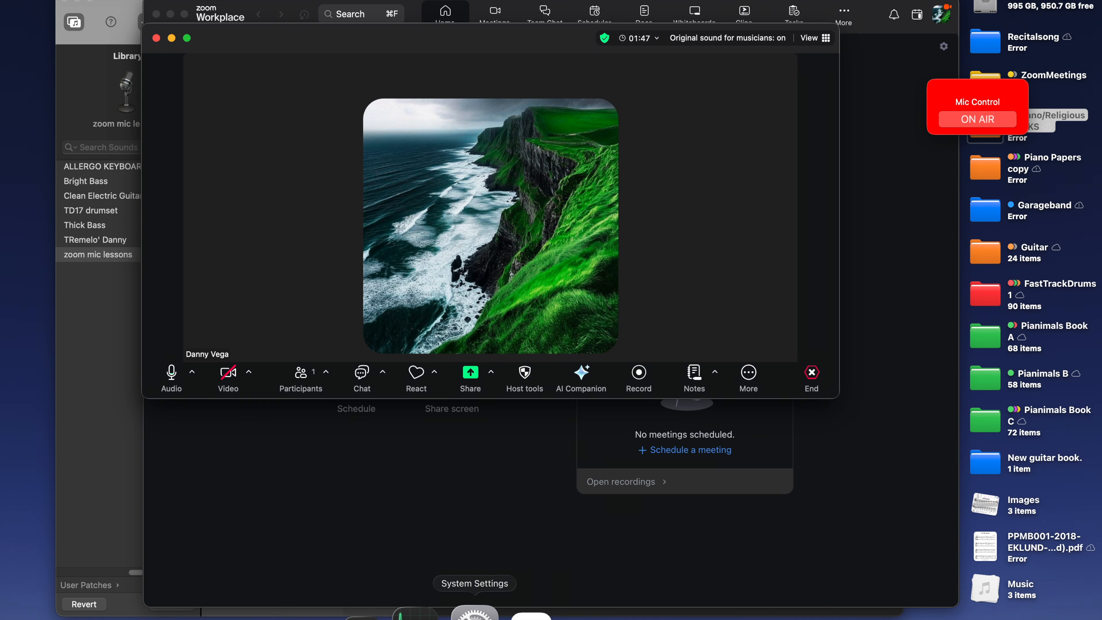
Step: Switch to System Settings, select AuxCable/VB as the sound output, check the input devices and minimise the window
{"action": "left_click", "coordinate": [467, 613]}
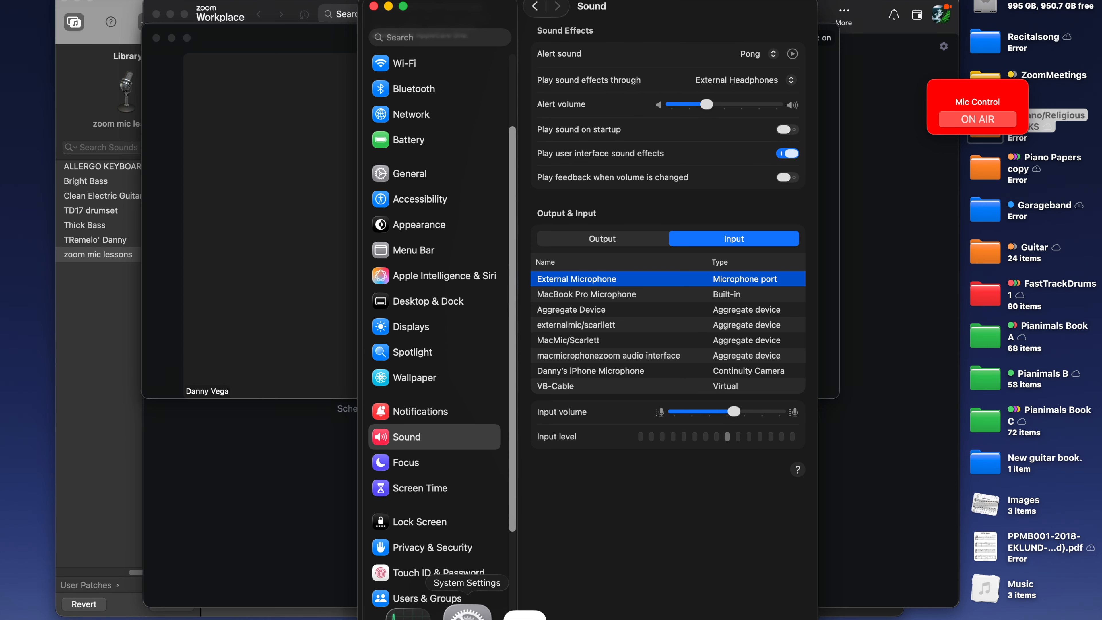
{"action": "left_click", "coordinate": [620, 238]}
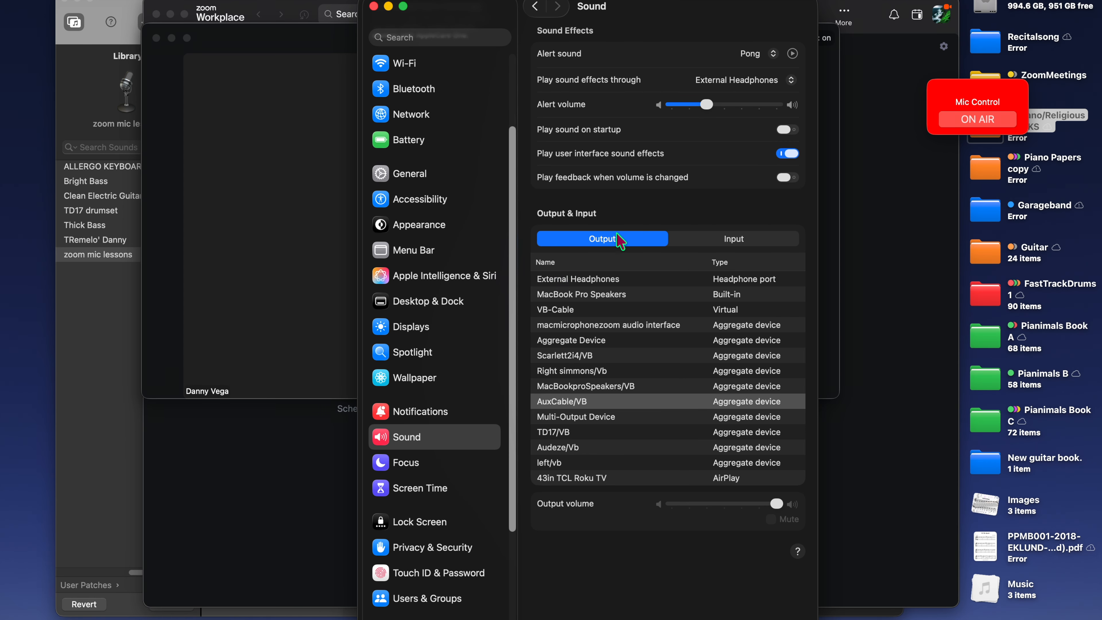
{"action": "left_click", "coordinate": [576, 403]}
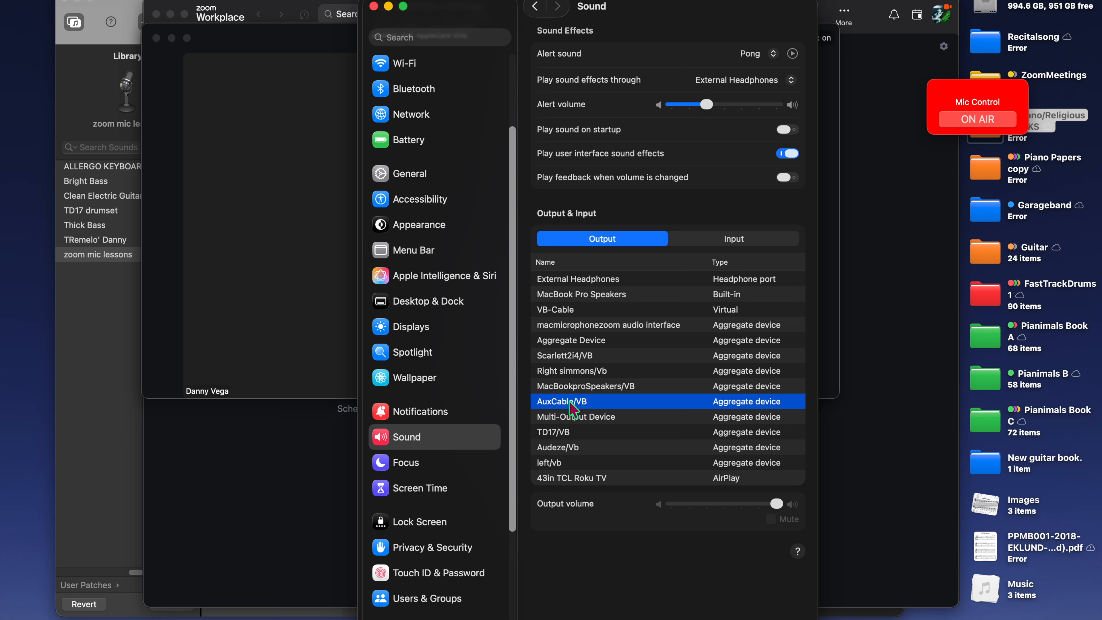
{"action": "left_click", "coordinate": [722, 243]}
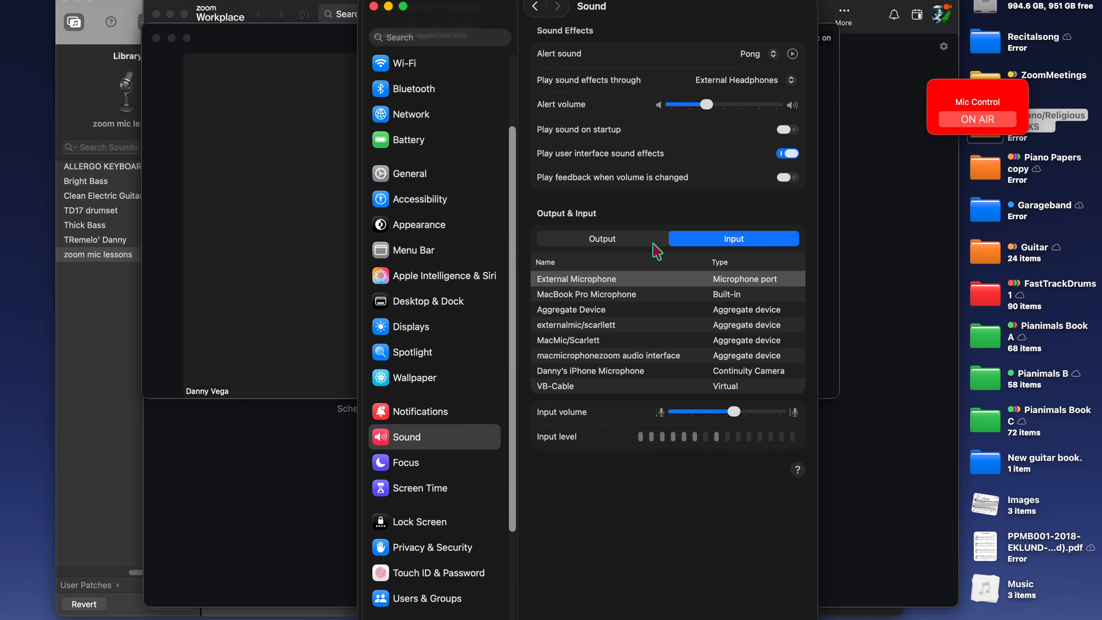
{"action": "left_click", "coordinate": [604, 245]}
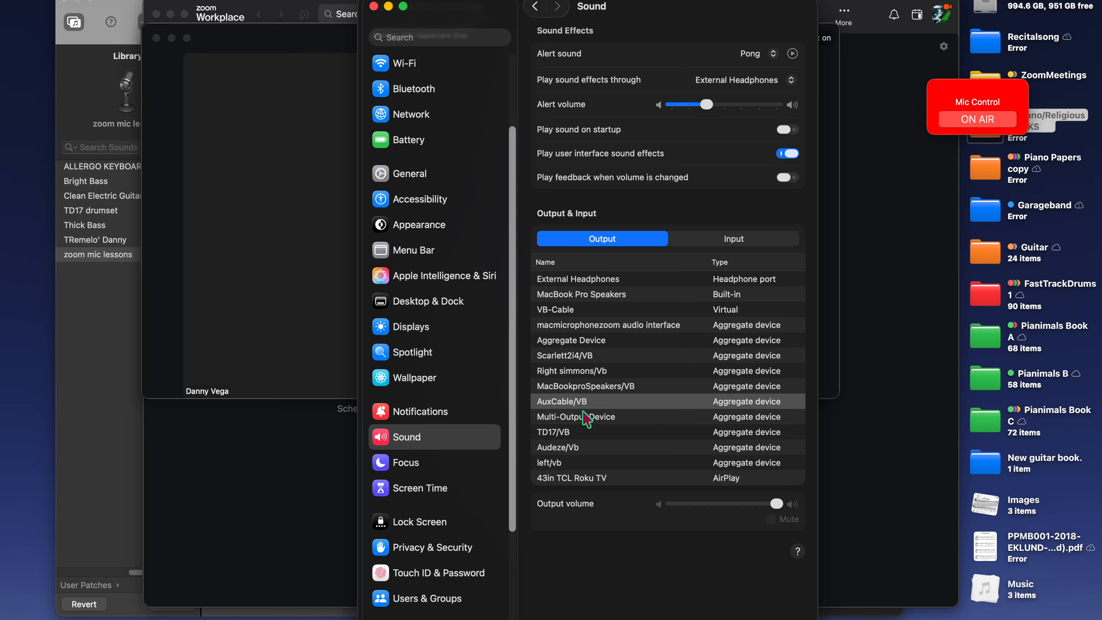
{"action": "left_click", "coordinate": [388, 6]}
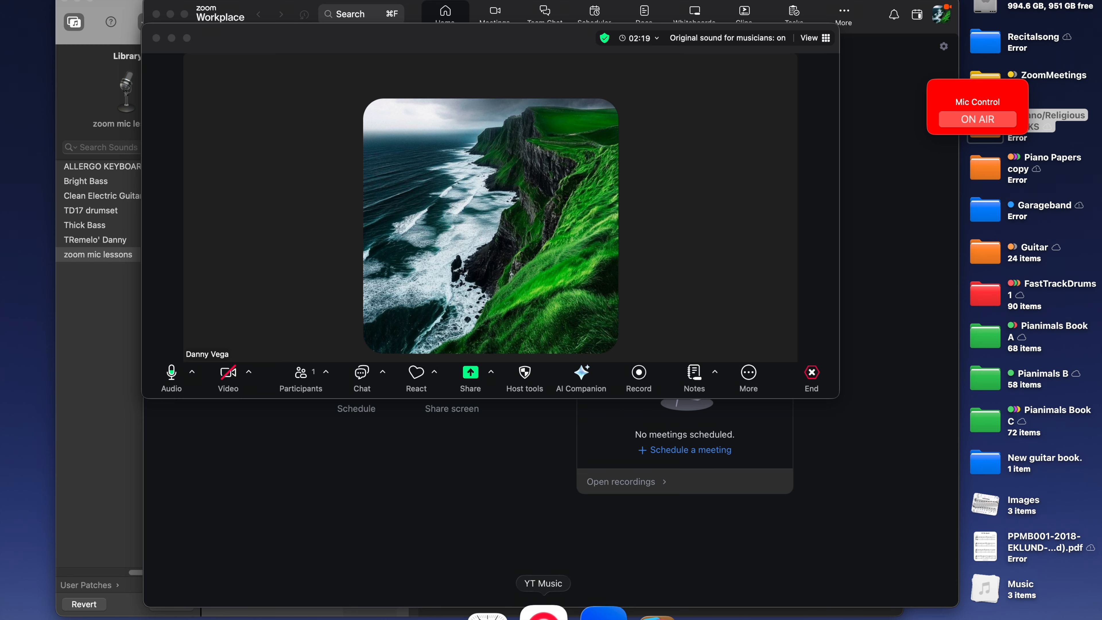
Step: Switch to YT Music and lower the player's volume slightly
{"action": "left_click", "coordinate": [544, 613]}
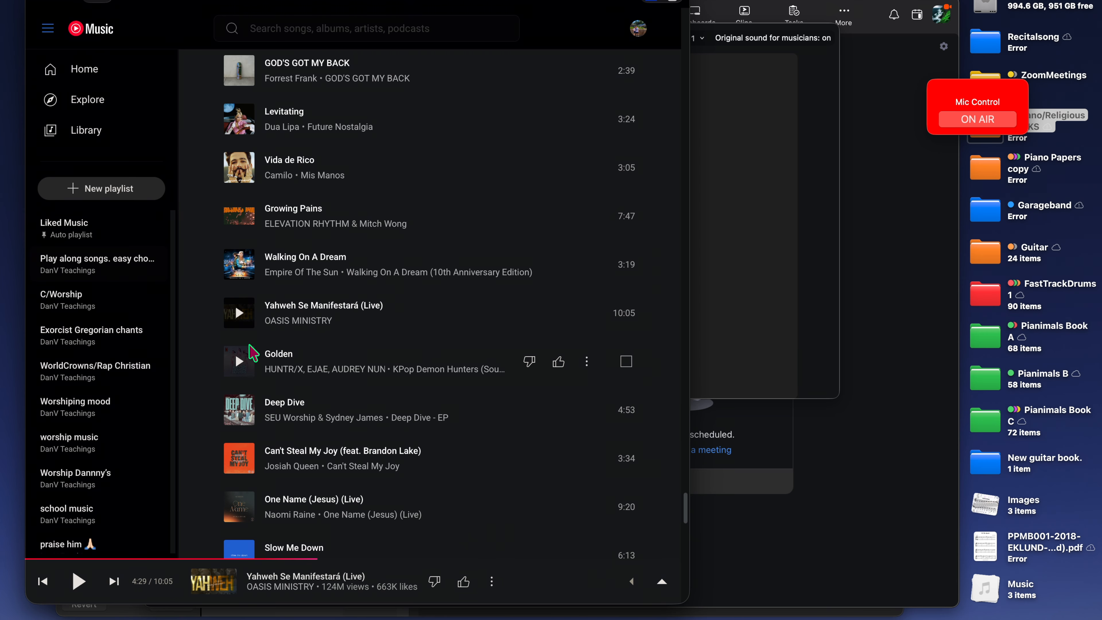
{"action": "mouse_move", "coordinate": [629, 581]}
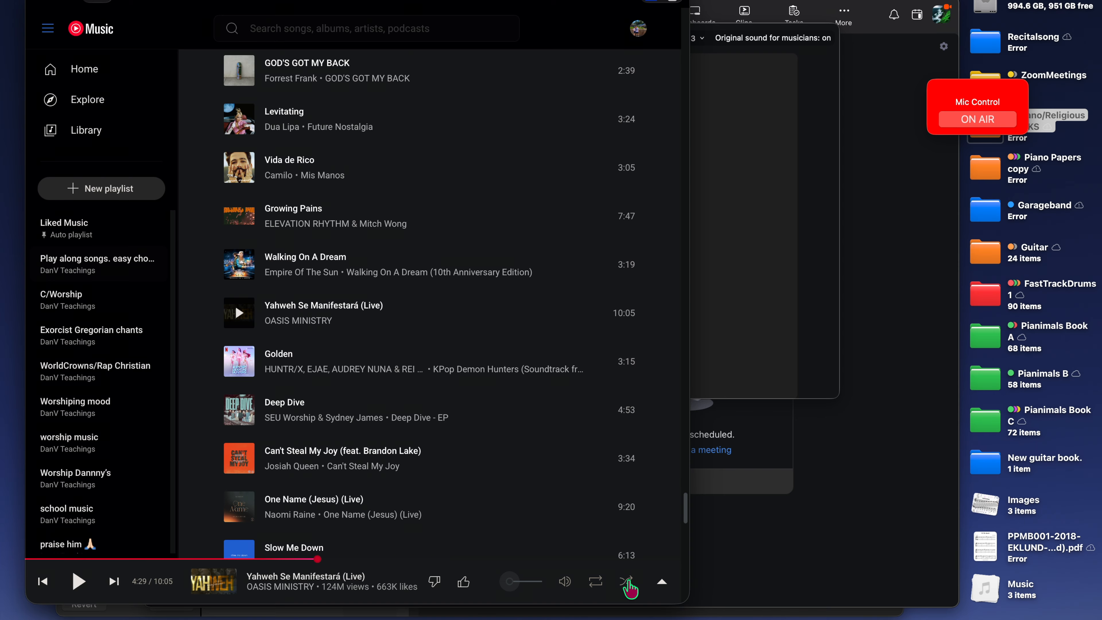
{"action": "left_click_drag", "start_coordinate": [515, 584], "coordinate": [512, 584]}
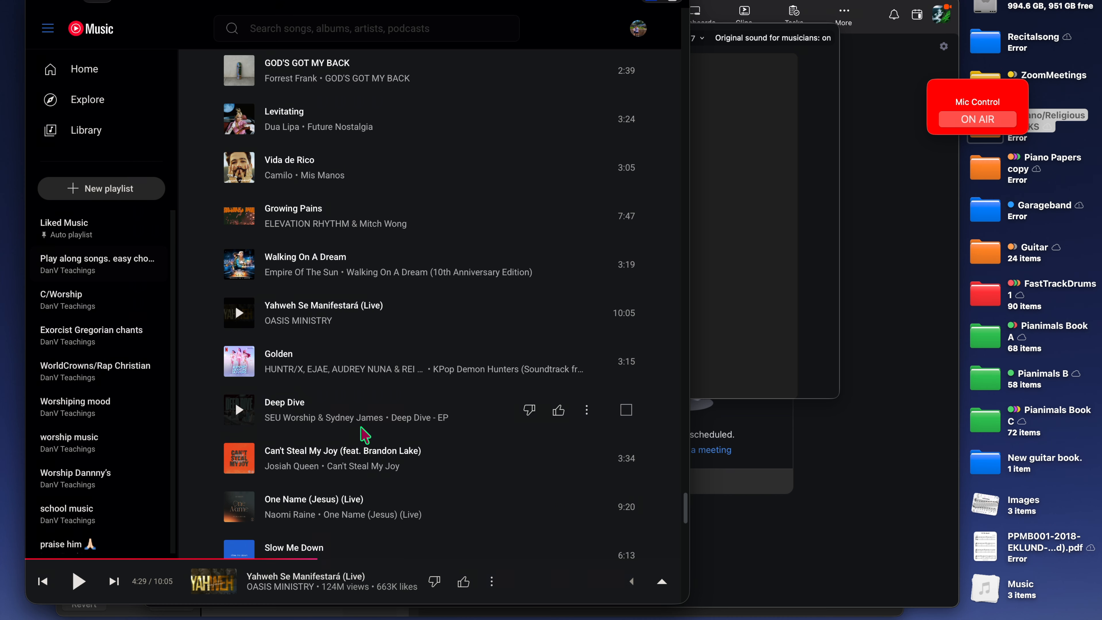
Step: Search for non copyrighted music, play the song In Dreamland by Chillpeach and raise the player's volume slightly
{"action": "left_click", "coordinate": [310, 30]}
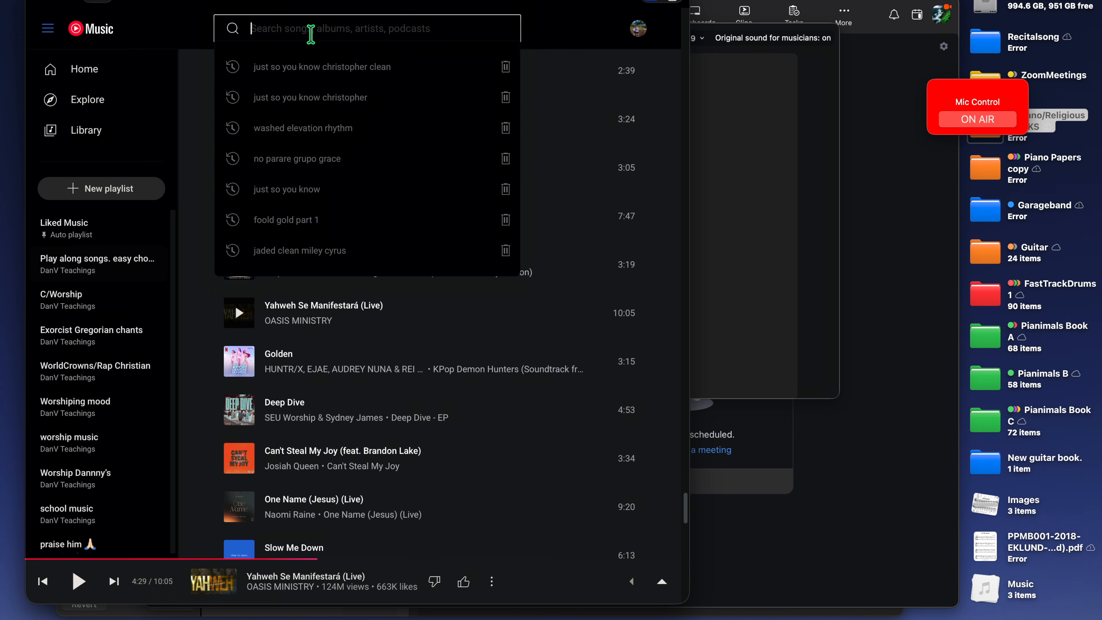
{"action": "type", "text": "un co"}
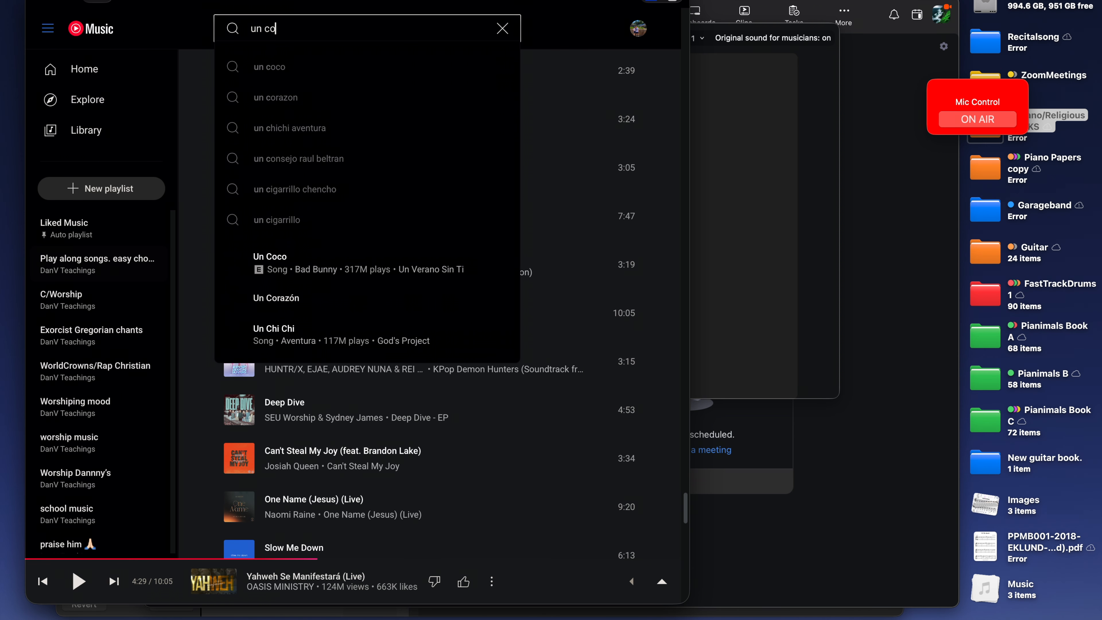
{"action": "type", "text": "py ri"}
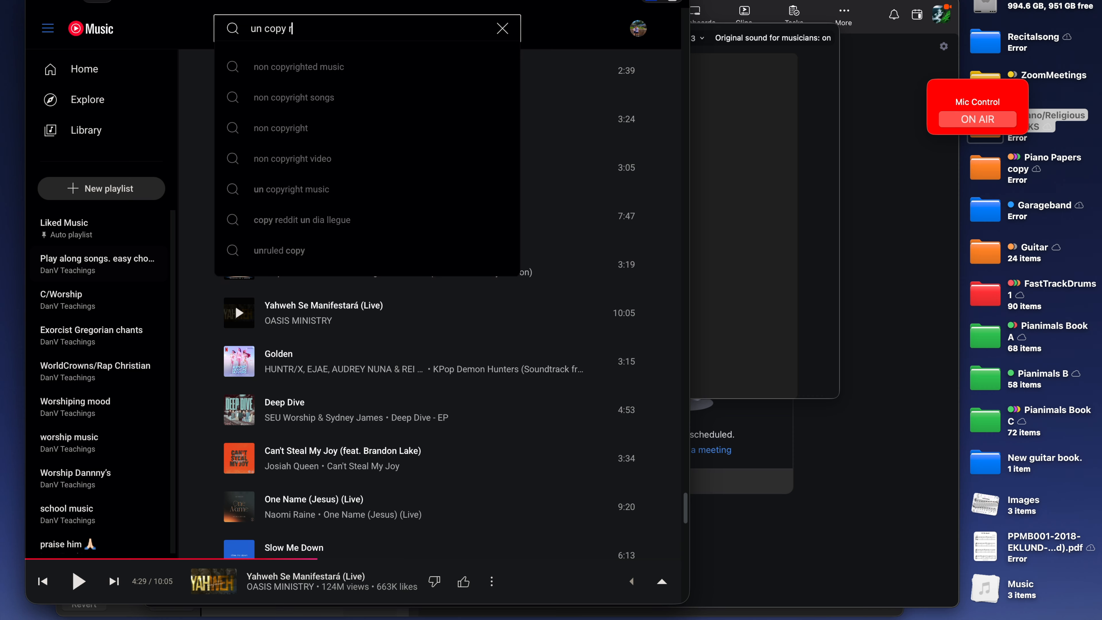
{"action": "left_click", "coordinate": [326, 74]}
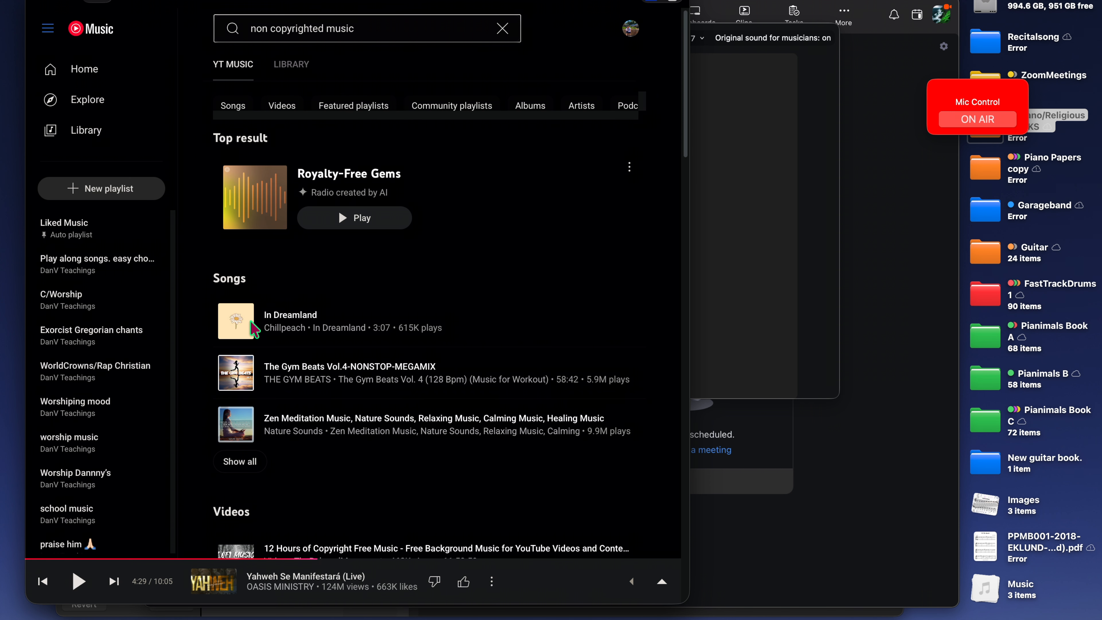
{"action": "left_click", "coordinate": [238, 322]}
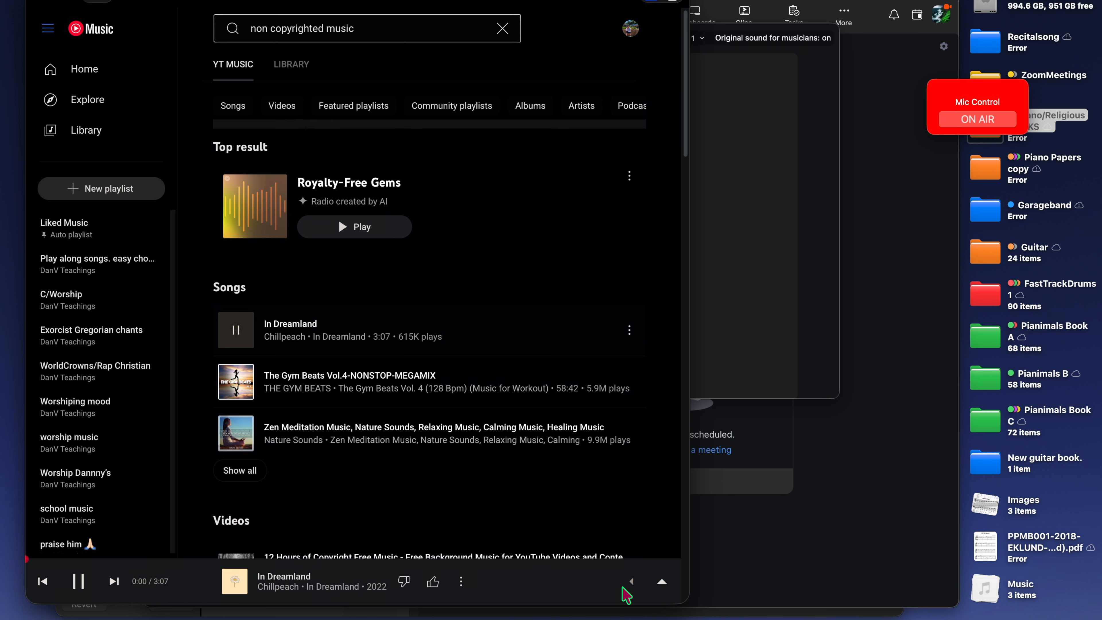
{"action": "left_click", "coordinate": [515, 584]}
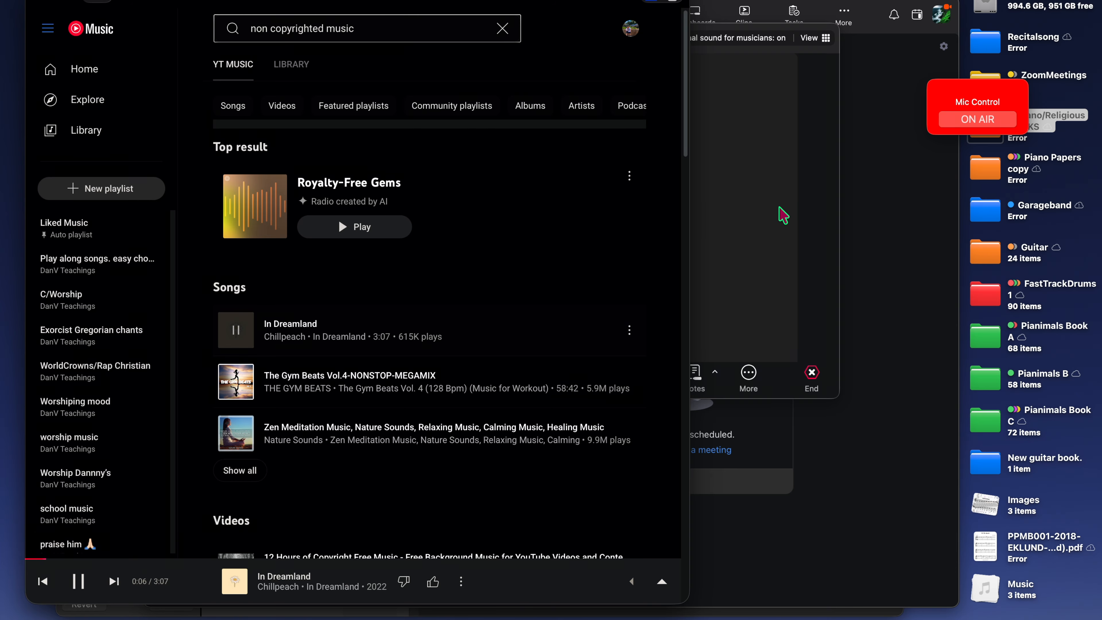
Step: Return to the Zoom meeting, start the camera video and stop it again
{"action": "left_click", "coordinate": [783, 215]}
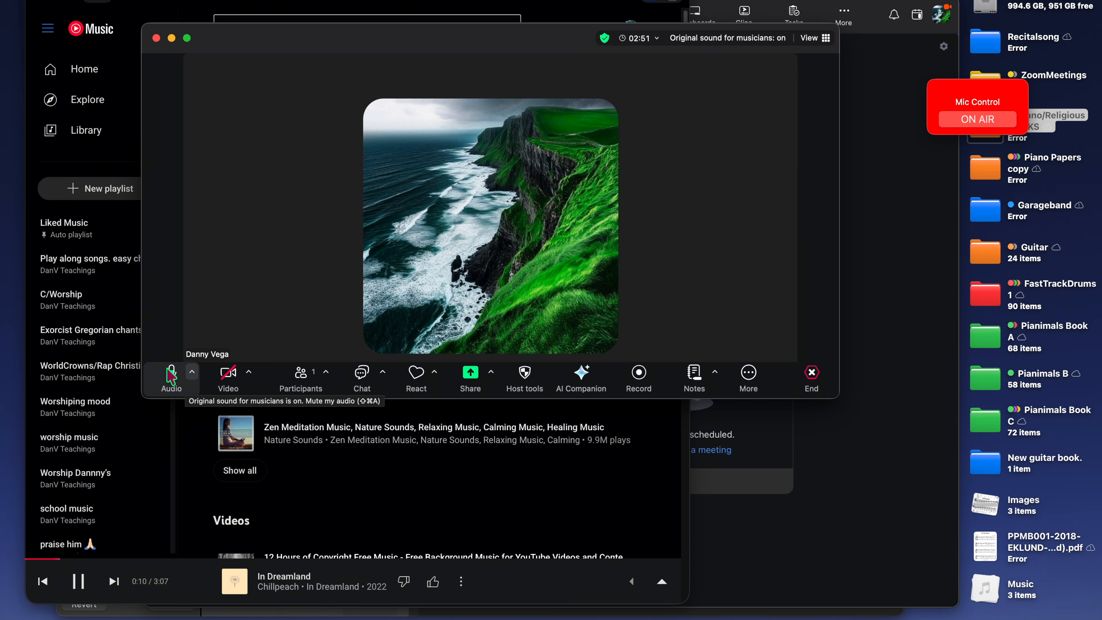
{"action": "left_click", "coordinate": [227, 374]}
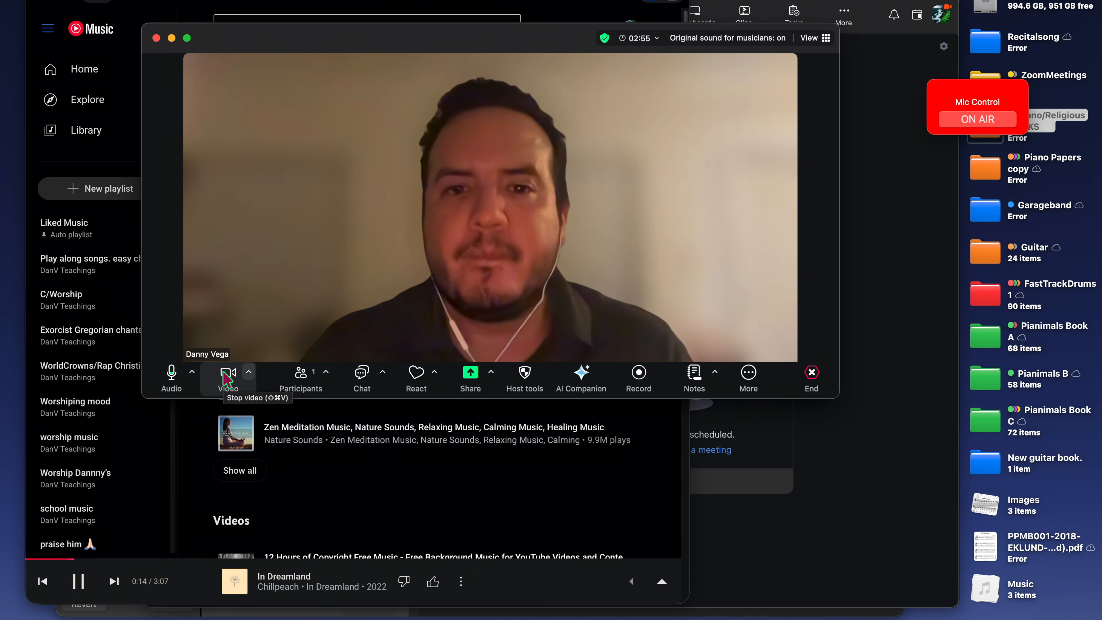
{"action": "left_click", "coordinate": [227, 374]}
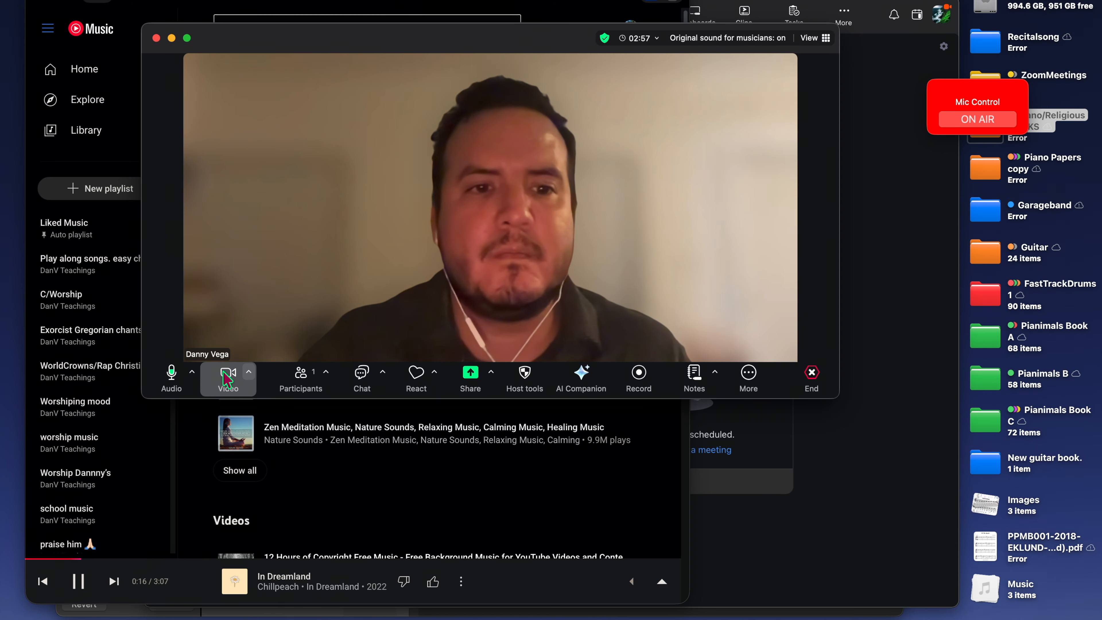
Step: Switch back to YT Music and reduce the playback volume of In Dreamland a little
{"action": "left_click", "coordinate": [490, 477]}
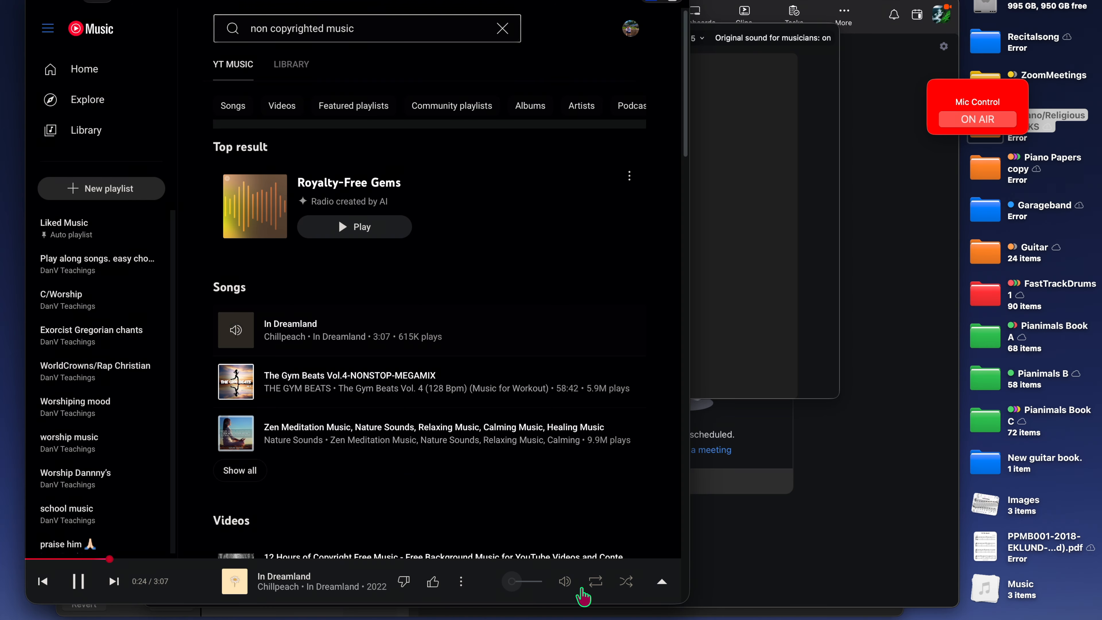
{"action": "left_click", "coordinate": [515, 581]}
{"action": "left_click_drag", "start_coordinate": [515, 582], "coordinate": [510, 583]}
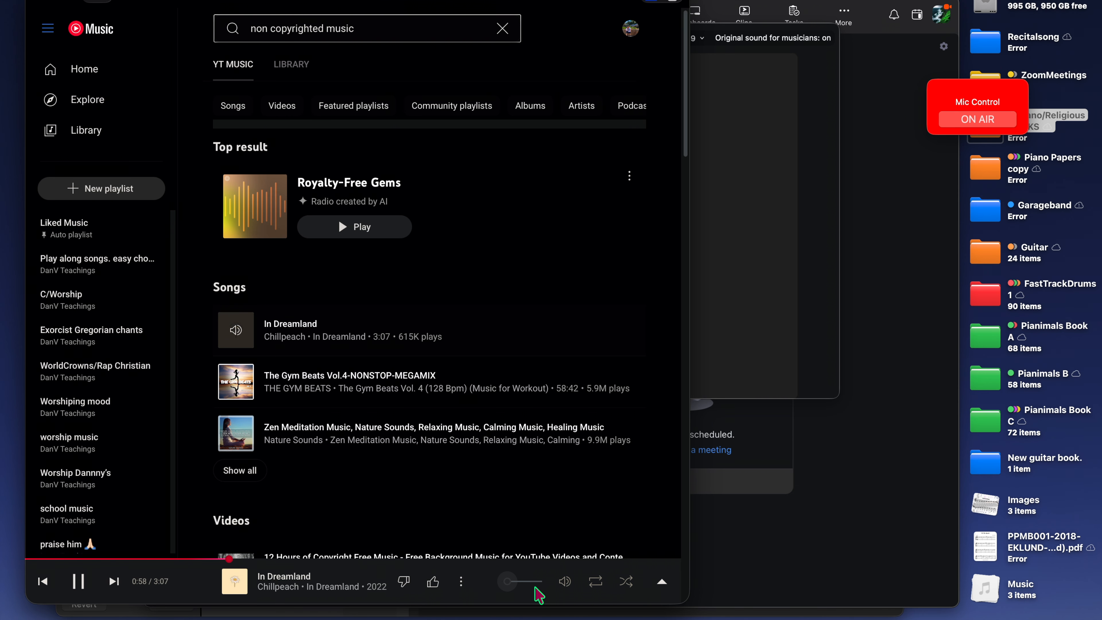
{"action": "left_click", "coordinate": [503, 583]}
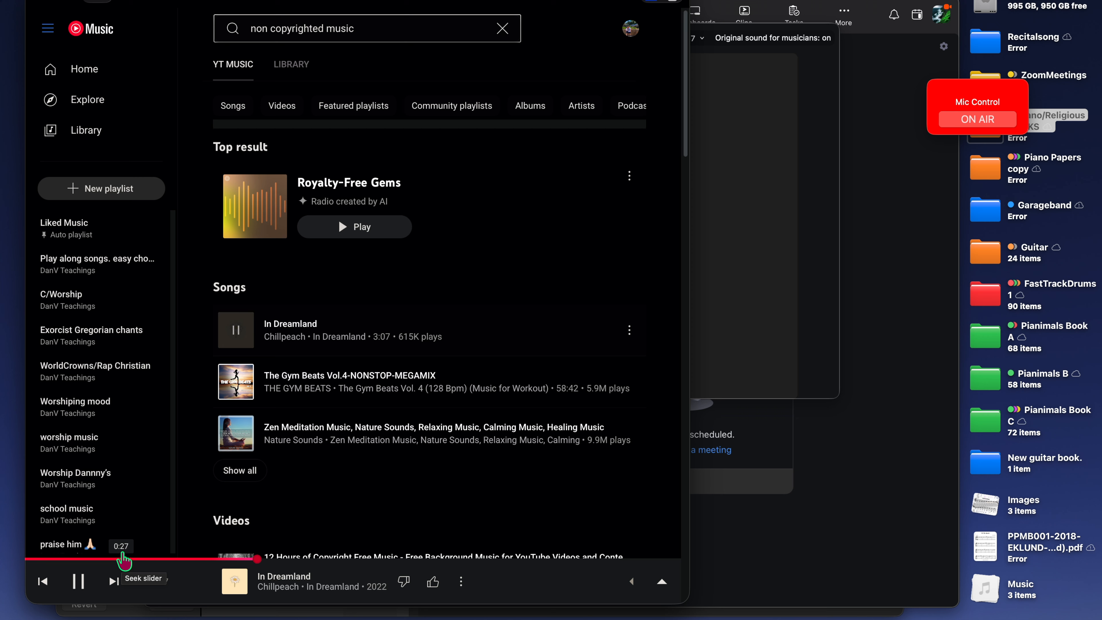
Step: Return to the Zoom meeting and turn on the camera video while the song keeps playing
{"action": "left_click", "coordinate": [774, 178]}
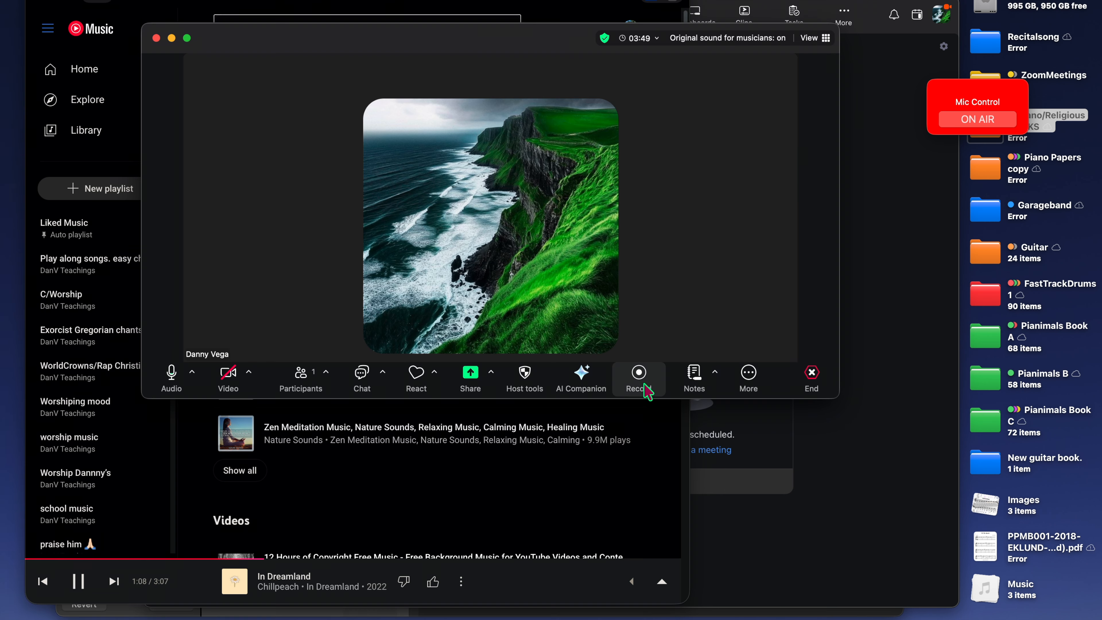
{"action": "left_click", "coordinate": [233, 379]}
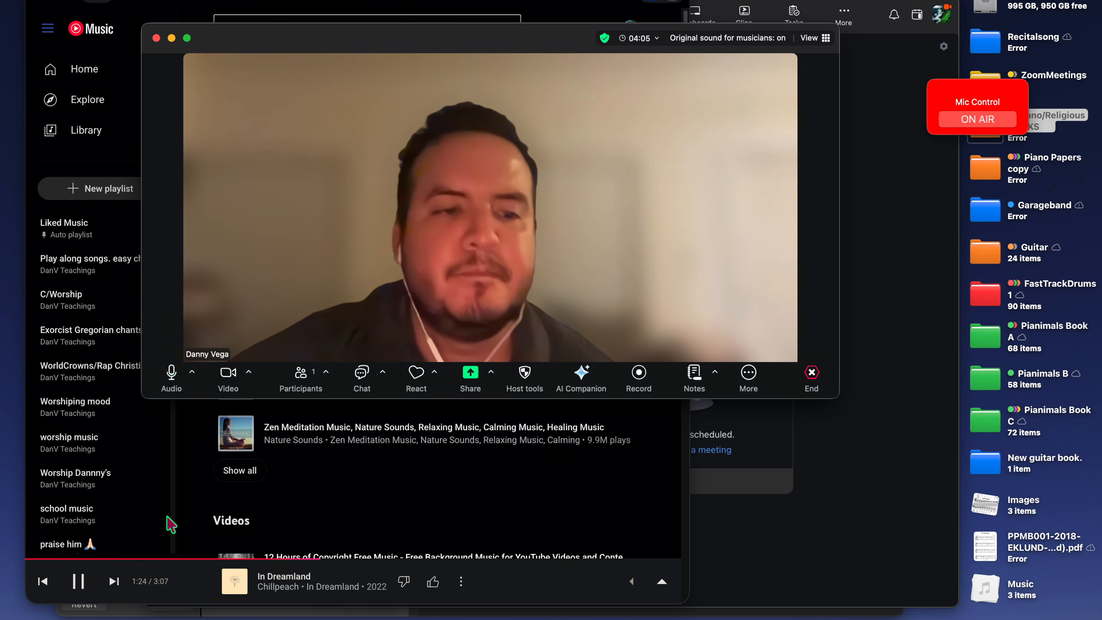
Step: Pause In Dreamland in YT Music and stop the camera video in the Zoom meeting
{"action": "left_click", "coordinate": [191, 592]}
{"action": "left_click", "coordinate": [83, 584]}
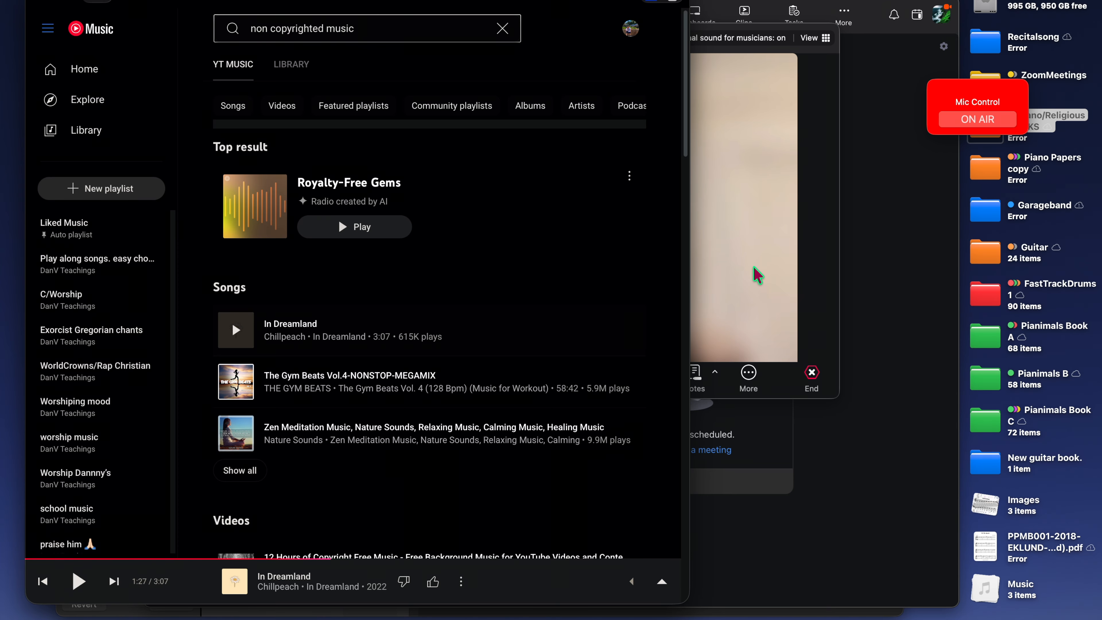
{"action": "left_click", "coordinate": [757, 172]}
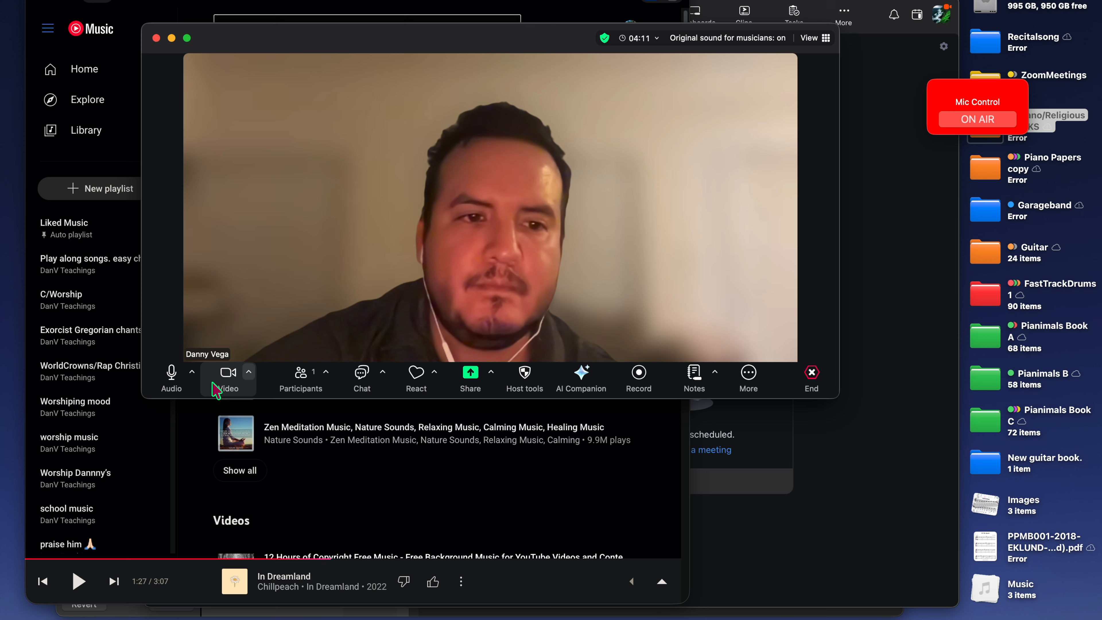
{"action": "left_click", "coordinate": [226, 386]}
Step: Return from YT Music to the Zoom meeting and select AuxCable/VB as the speaker
{"action": "left_click", "coordinate": [189, 597]}
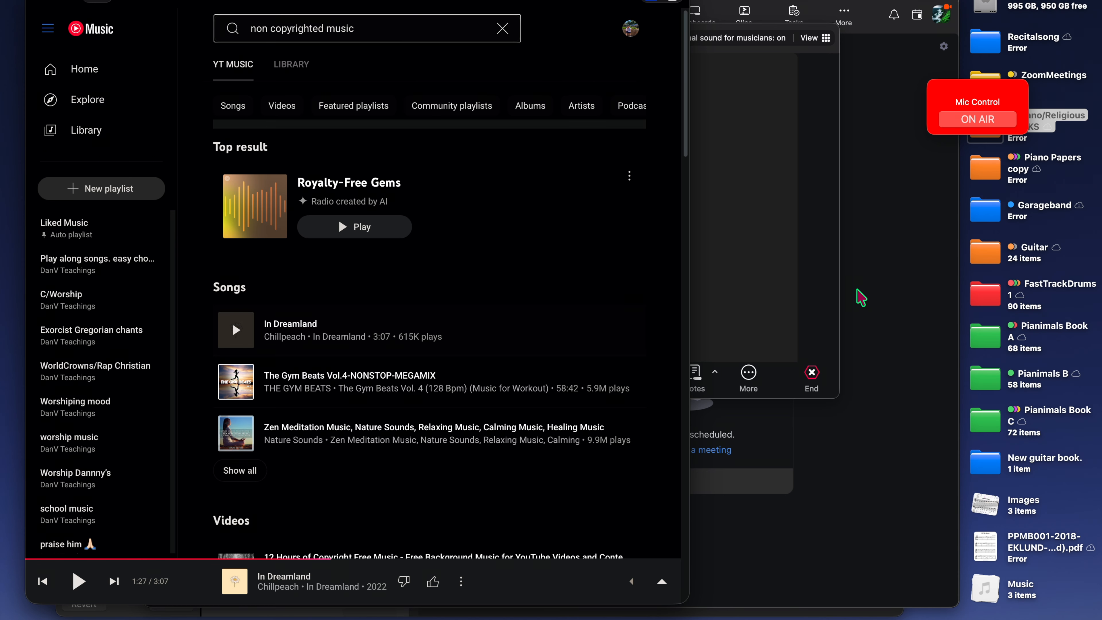
{"action": "left_click", "coordinate": [745, 276]}
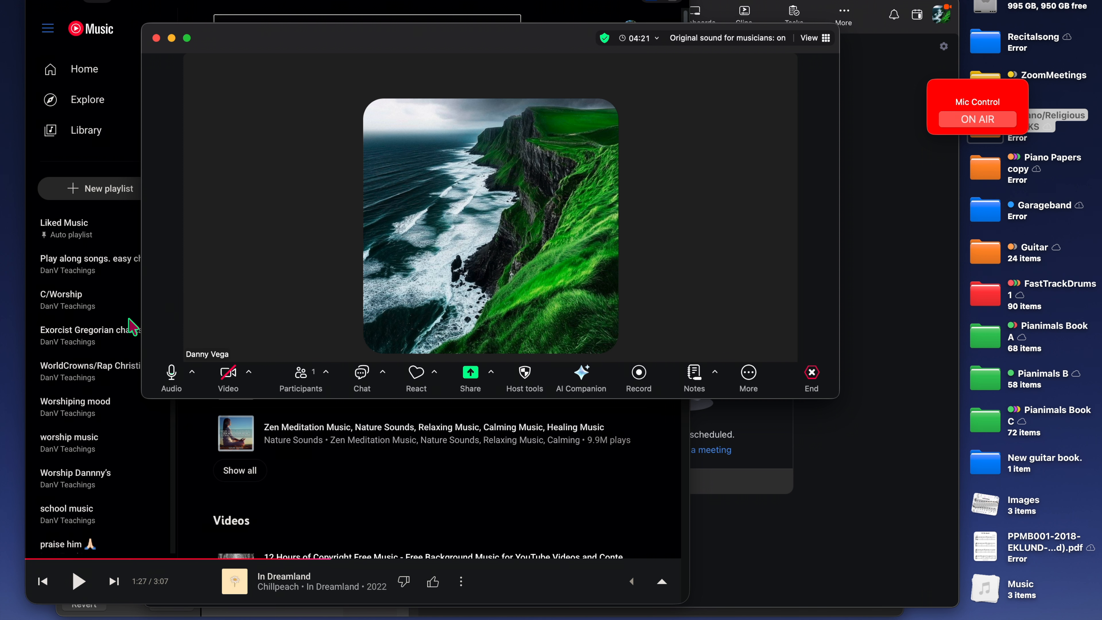
{"action": "left_click", "coordinate": [192, 373]}
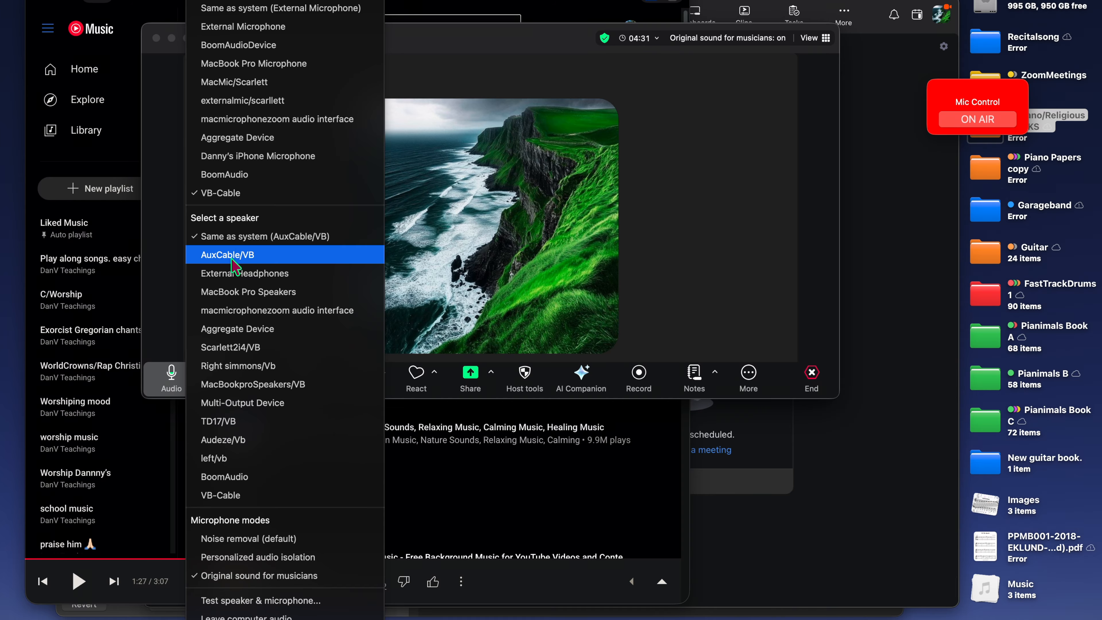
{"action": "left_click", "coordinate": [249, 257]}
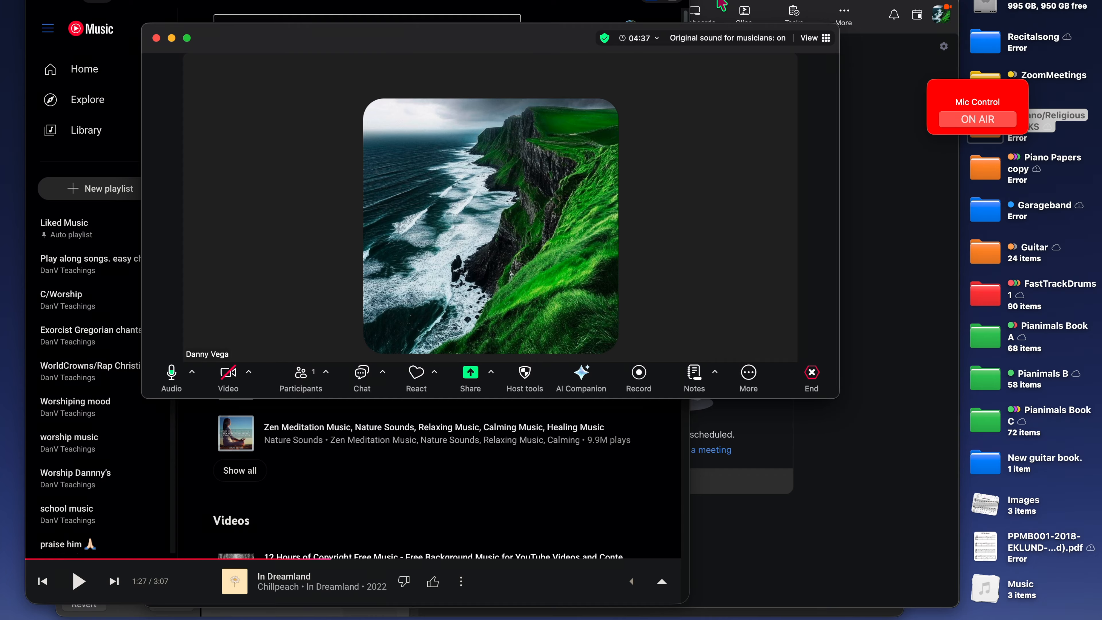
Step: Switch to GarageBand, enable Master Reverb on the zoom mic lessons track, raise its level and turn it off again
{"action": "left_click", "coordinate": [717, 3]}
{"action": "left_click", "coordinate": [714, 0]}
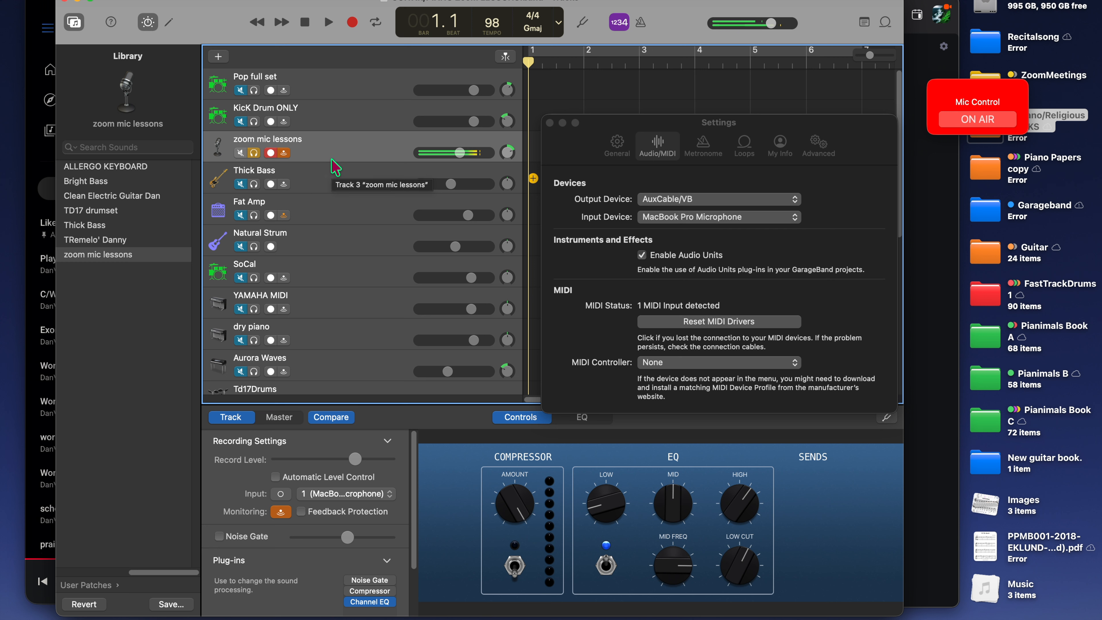
{"action": "scroll", "coordinate": [307, 548], "scroll_direction": "down", "scroll_amount": 3}
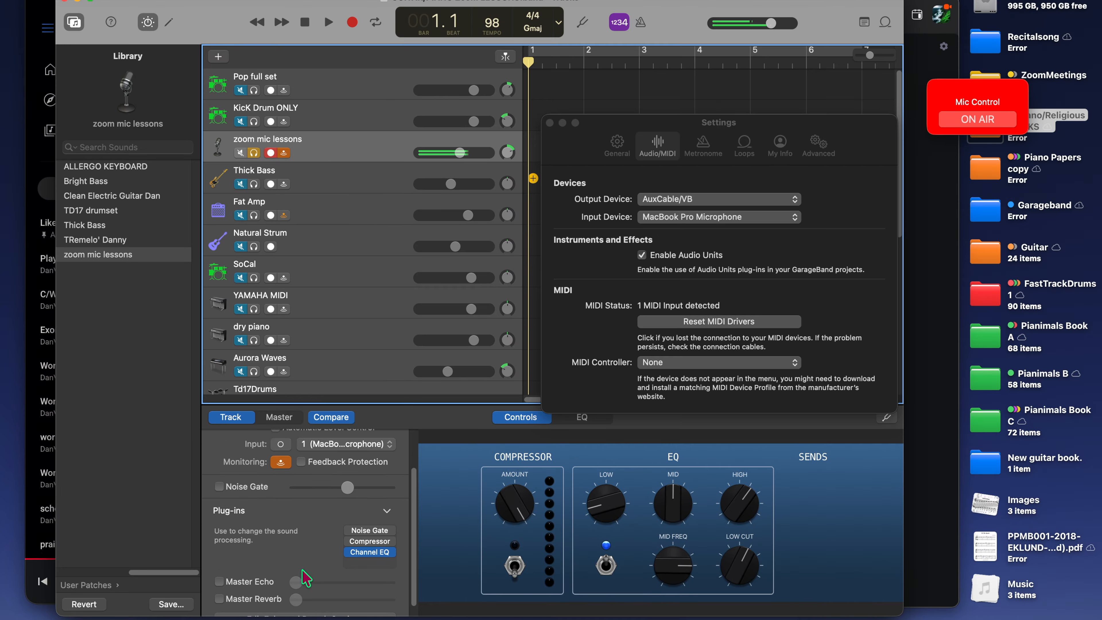
{"action": "left_click", "coordinate": [220, 586]}
{"action": "left_click", "coordinate": [372, 589]}
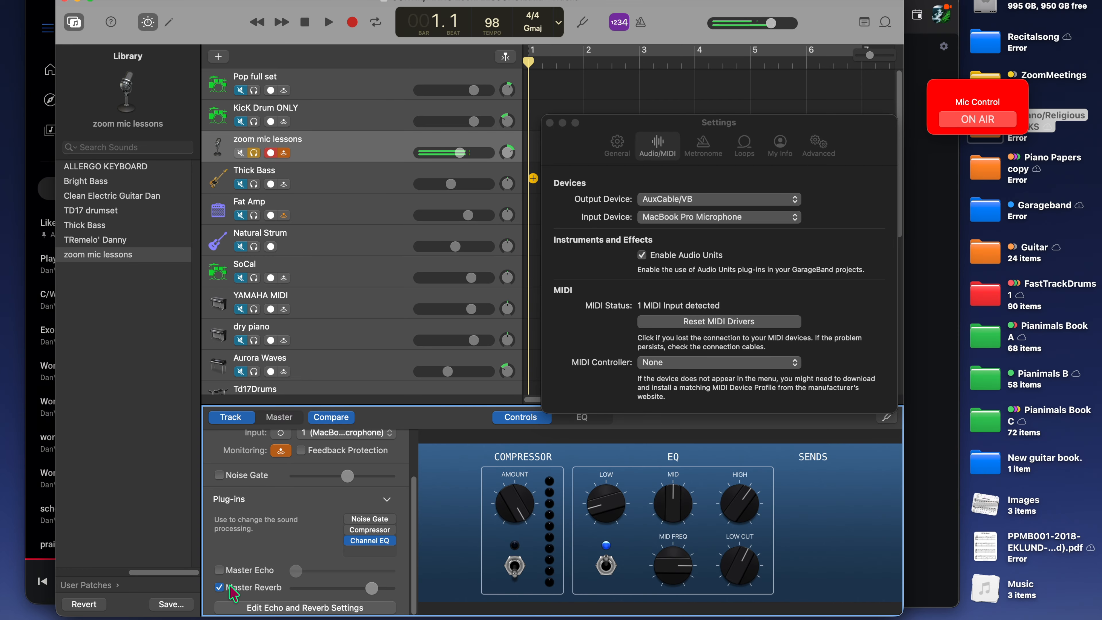
{"action": "left_click", "coordinate": [219, 587]}
Step: Enable Master Echo on the zoom mic lessons track, set it slightly above half level and turn it off again
{"action": "left_click", "coordinate": [219, 570]}
{"action": "left_click", "coordinate": [352, 571]}
{"action": "left_click", "coordinate": [219, 570]}
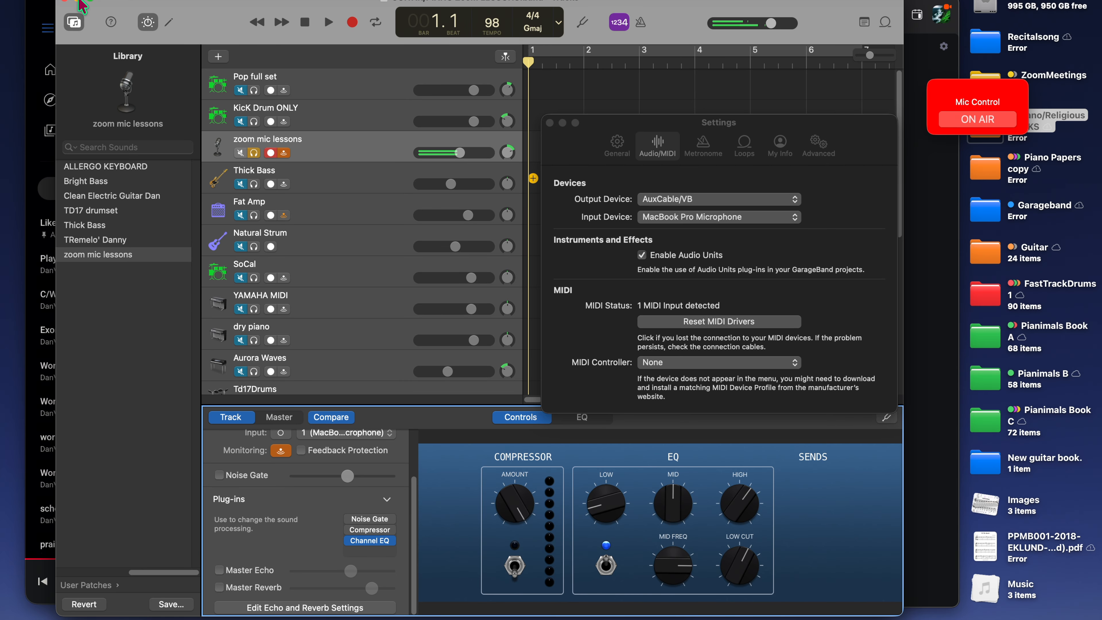
Step: Minimize the GarageBand project window and move its Settings window slightly up and to the left
{"action": "left_click", "coordinate": [78, 3]}
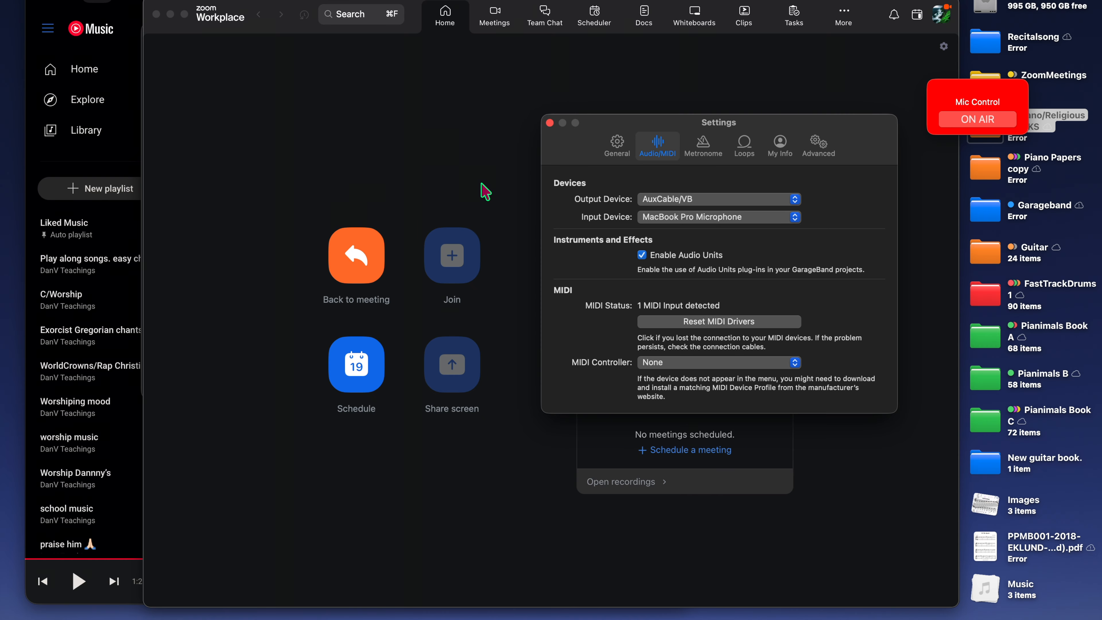
{"action": "left_click_drag", "start_coordinate": [648, 127], "coordinate": [615, 93]}
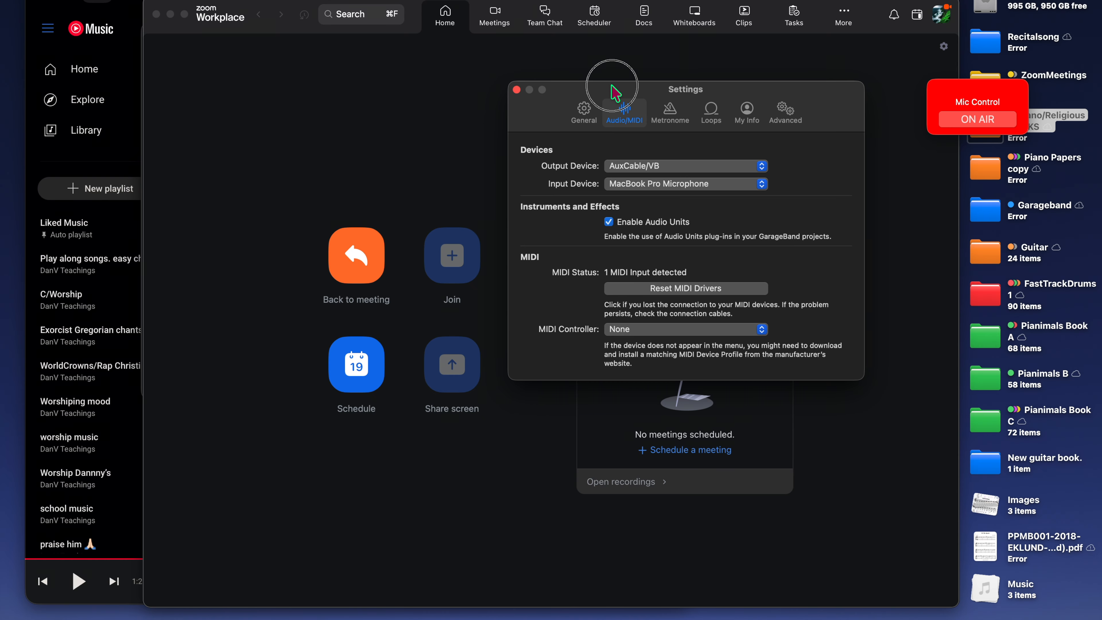